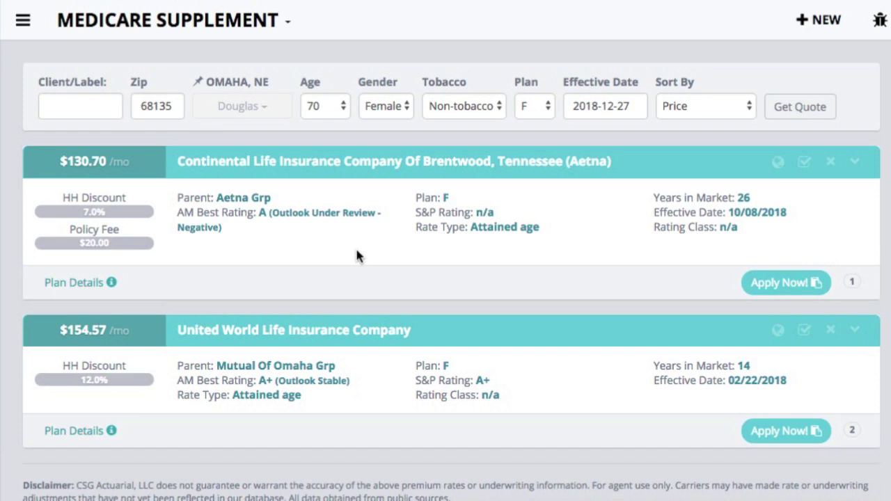
# Start an application from the United World Life Insurance Company quote and submit Full Underwriting as its underwriting type
pyautogui.click(785, 433)
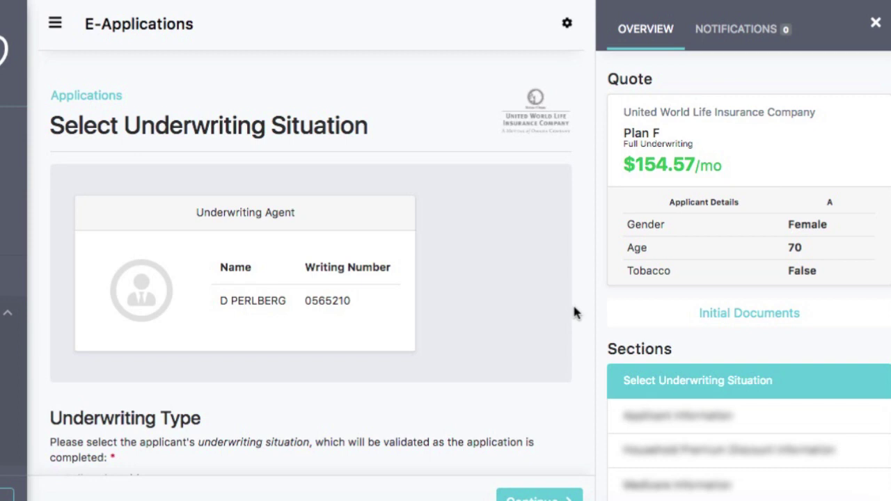
pyautogui.scroll(-2, 575, 268)
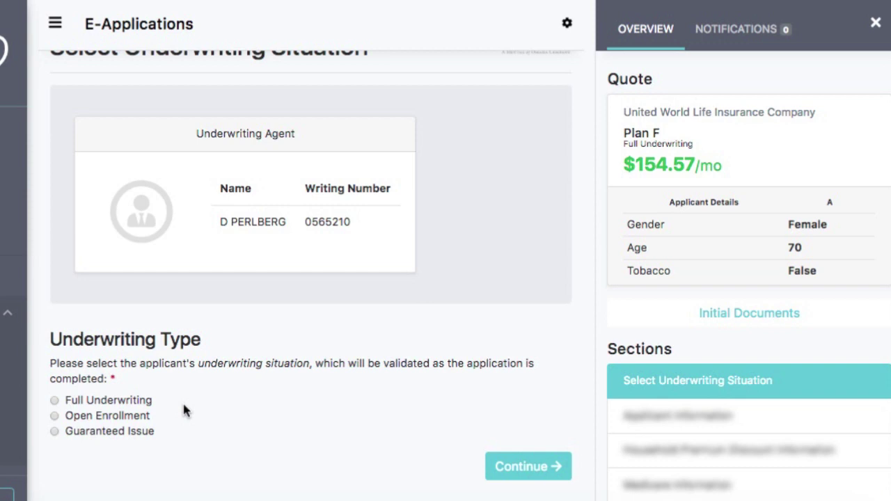
pyautogui.click(55, 401)
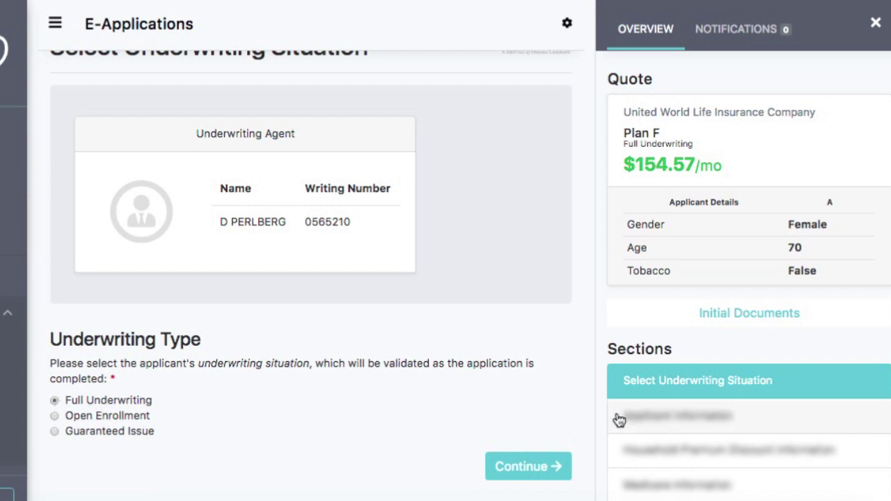
pyautogui.click(545, 464)
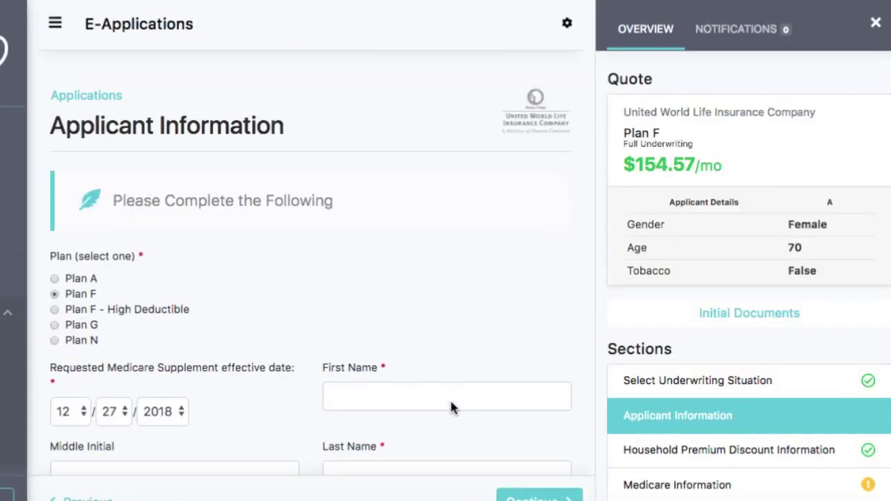
# Examine the quote overview and the list of application sections alongside the Applicant Information form
pyautogui.scroll(-2, 446, 327)
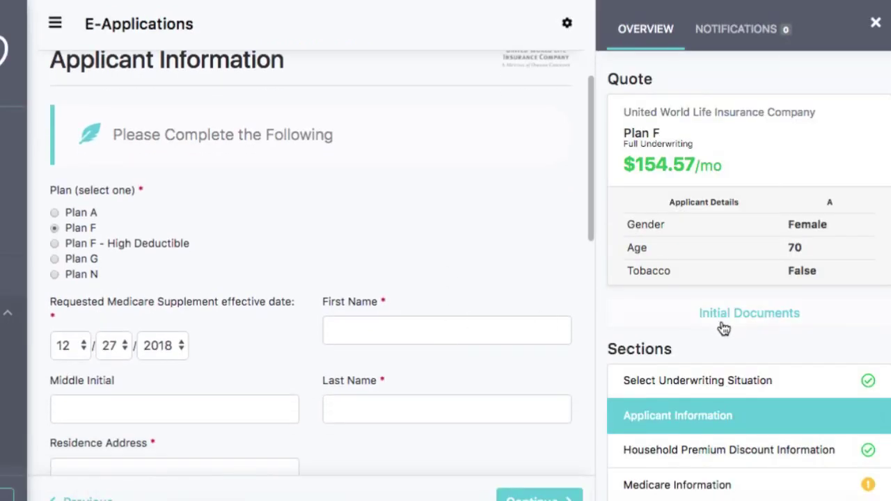
pyautogui.scroll(-2, 724, 330)
pyautogui.scroll(-4, 724, 331)
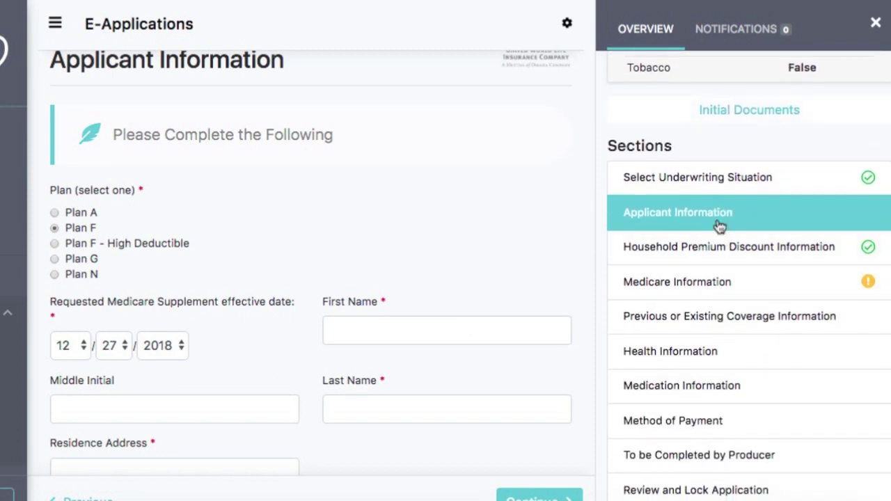
pyautogui.scroll(3, 720, 195)
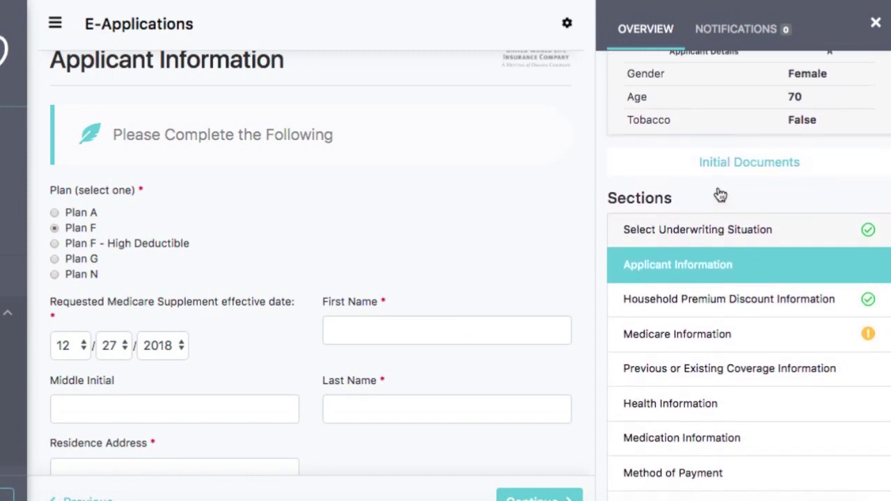
pyautogui.scroll(-2, 720, 195)
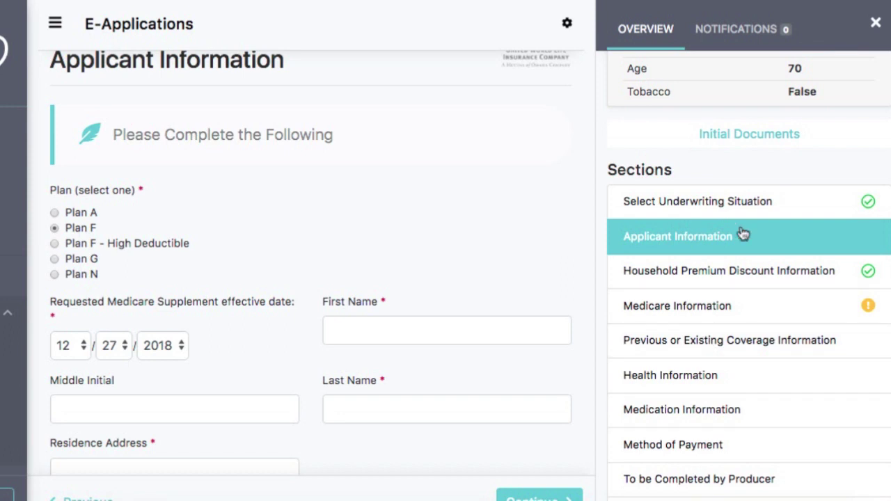
pyautogui.scroll(5, 744, 218)
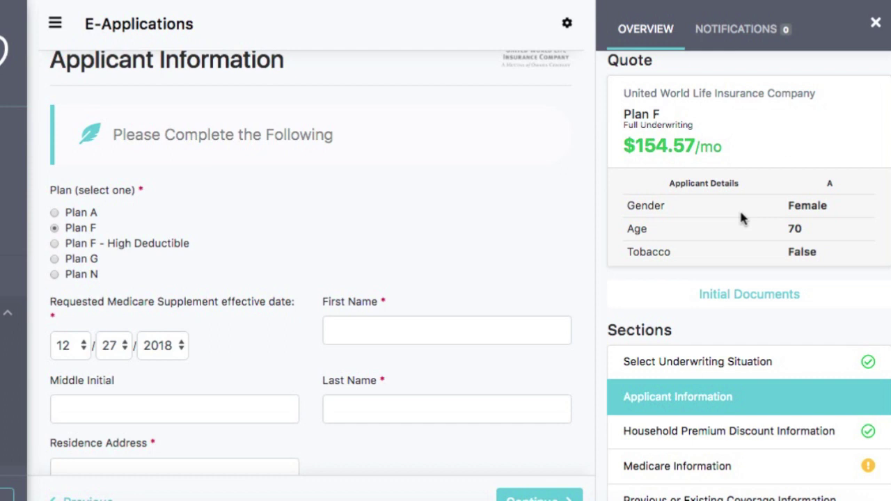
# Fill in the applicant's first name, middle initial and last name in Applicant Information
pyautogui.scroll(-2, 206, 321)
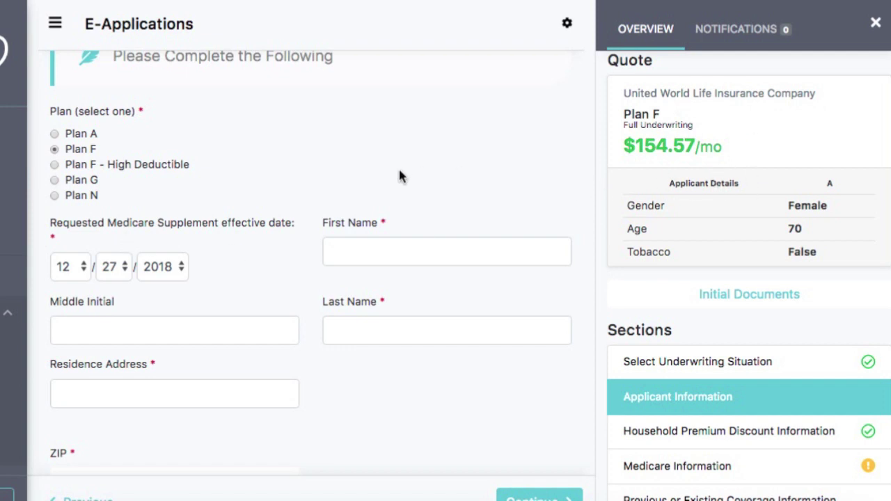
pyautogui.click(410, 257)
pyautogui.write('John')
pyautogui.press('Tab')
pyautogui.write('M')
pyautogui.press('Tab')
pyautogui.write('J')
pyautogui.press('BackSpace')
pyautogui.write('DOe')
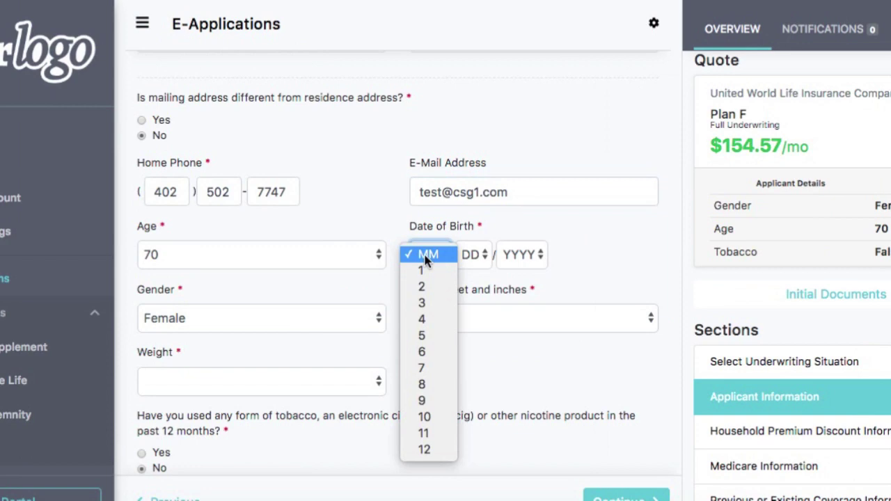
# Fill in the applicant's date of birth, correcting the year to match the quoted age of 70
pyautogui.click(421, 303)
pyautogui.click(478, 255)
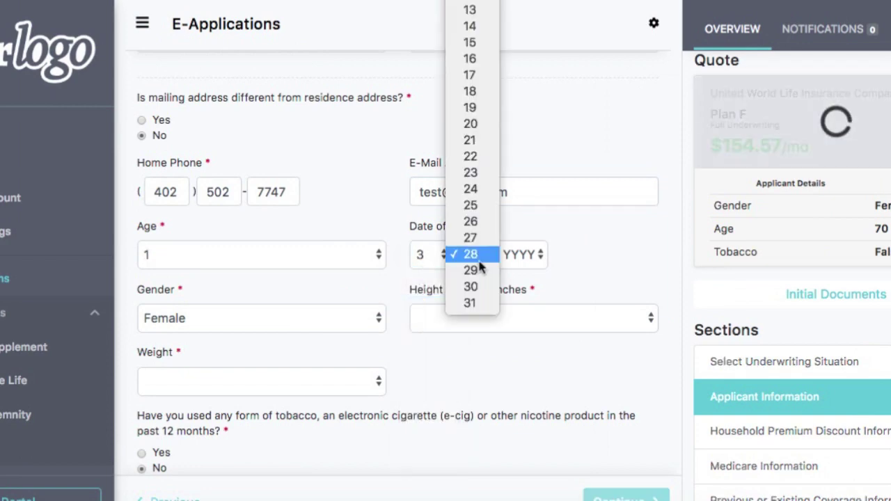
pyautogui.click(471, 221)
pyautogui.click(520, 255)
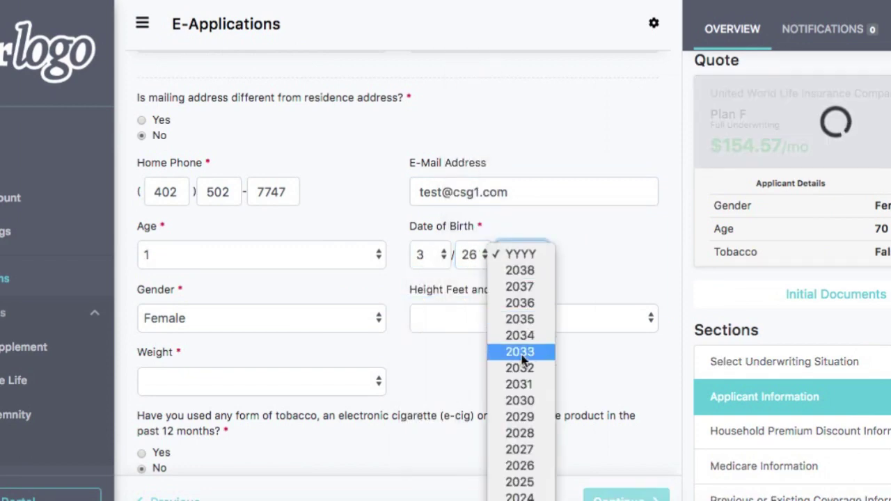
pyautogui.scroll(-10, 523, 359)
pyautogui.scroll(-13, 530, 315)
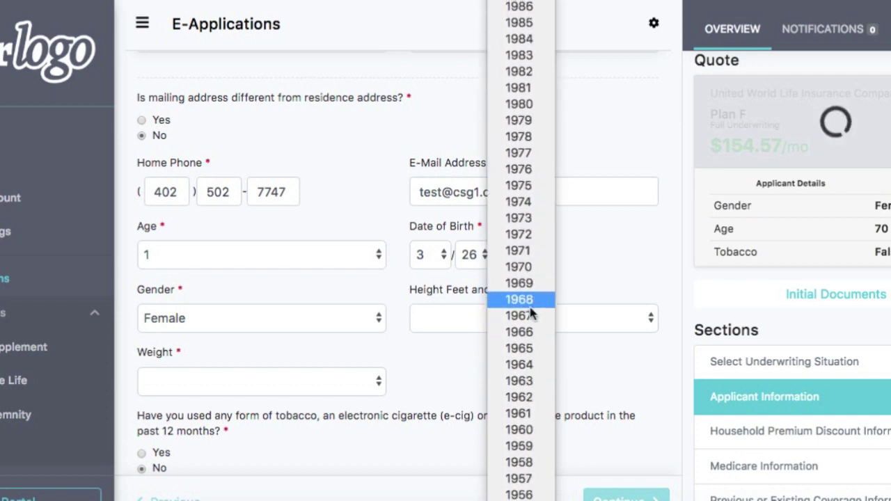
pyautogui.scroll(-2, 530, 315)
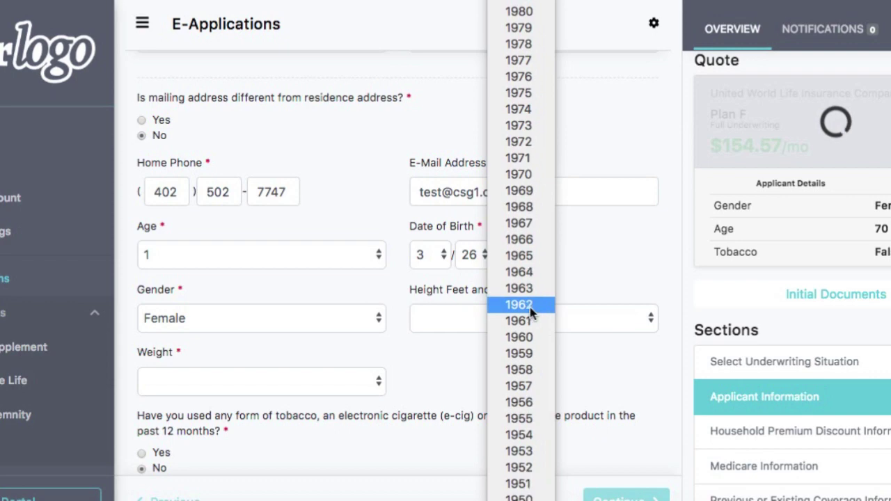
pyautogui.click(529, 387)
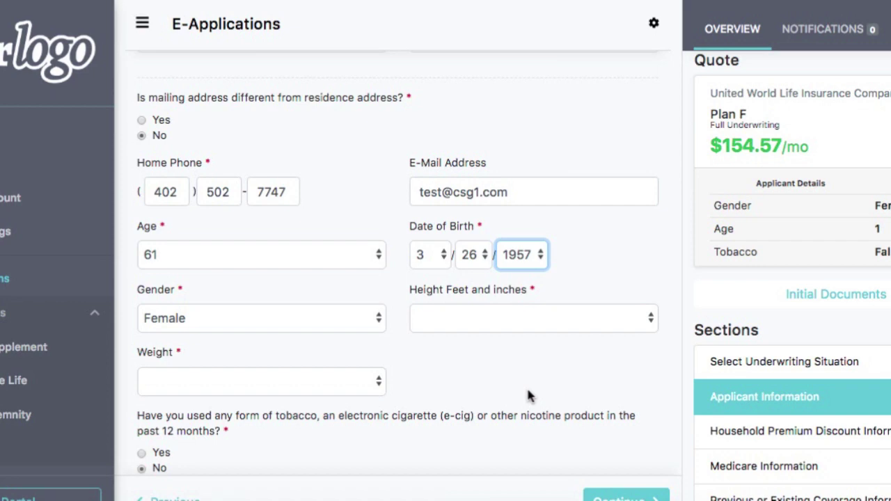
pyautogui.click(526, 254)
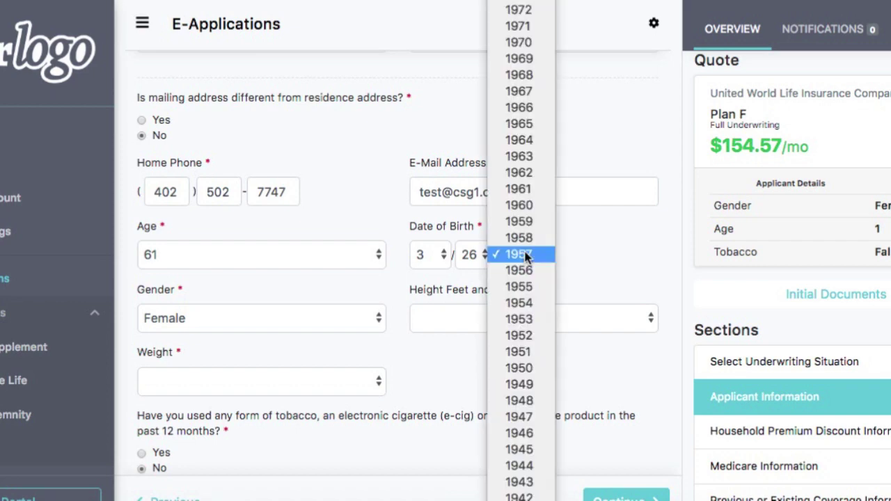
pyautogui.click(533, 401)
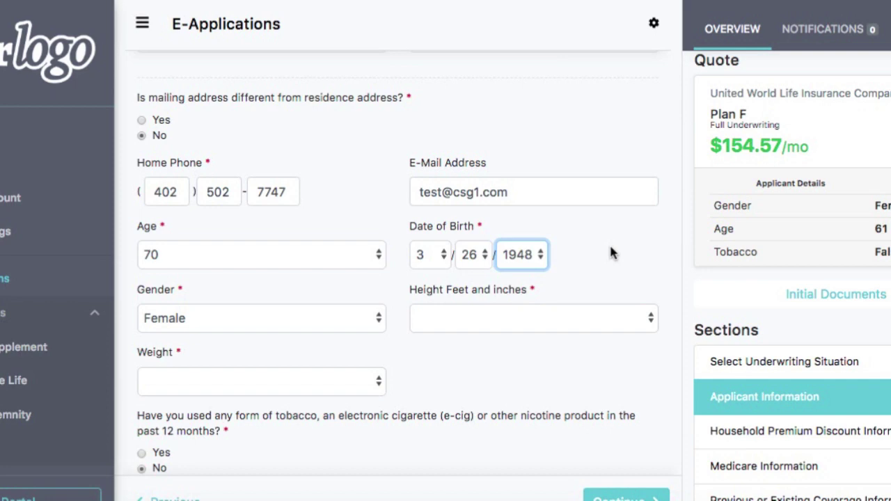
# Set the applicant's height to 5' 1" and weight to 129 lbs
pyautogui.scroll(-3, 610, 254)
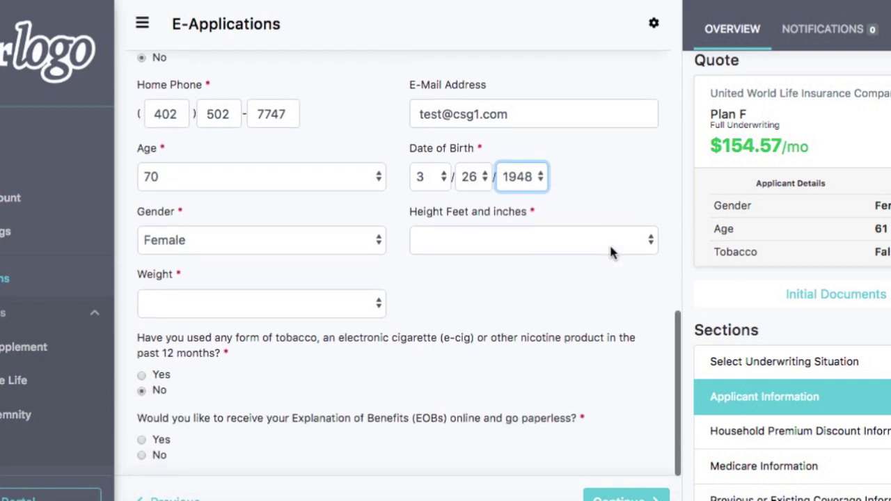
pyautogui.click(478, 249)
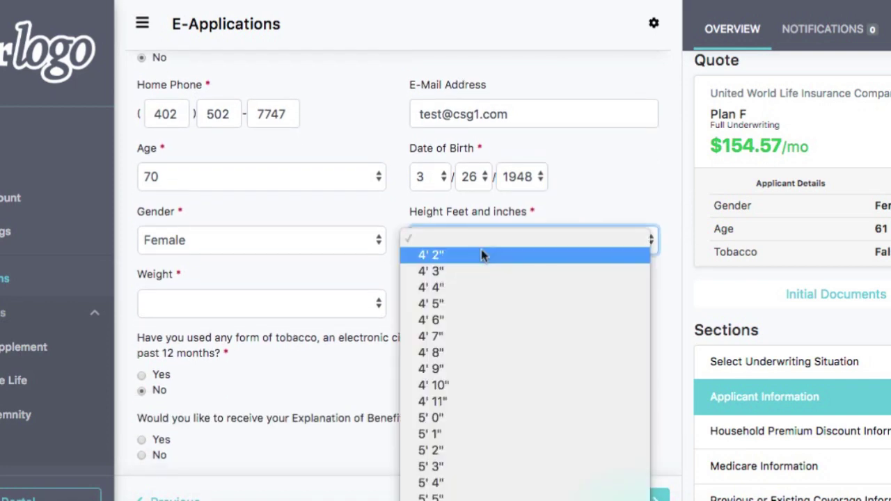
pyautogui.click(468, 434)
pyautogui.click(296, 303)
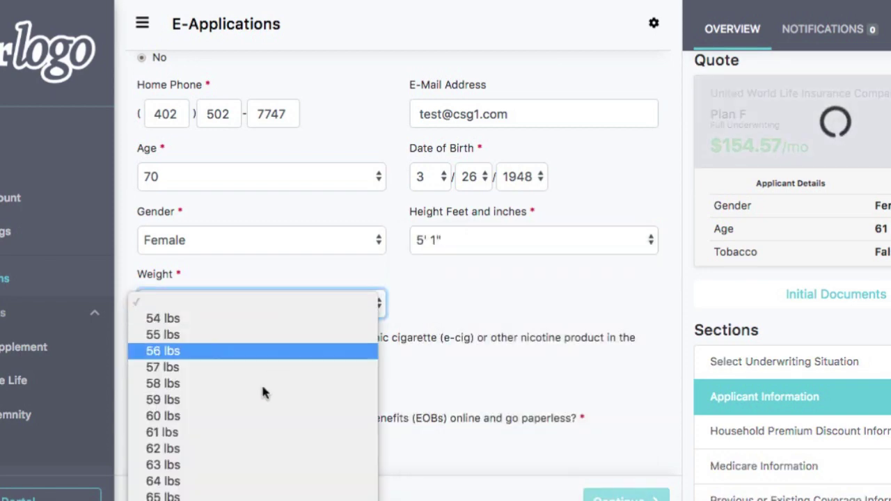
pyautogui.scroll(-10, 257, 410)
pyautogui.scroll(-5, 257, 410)
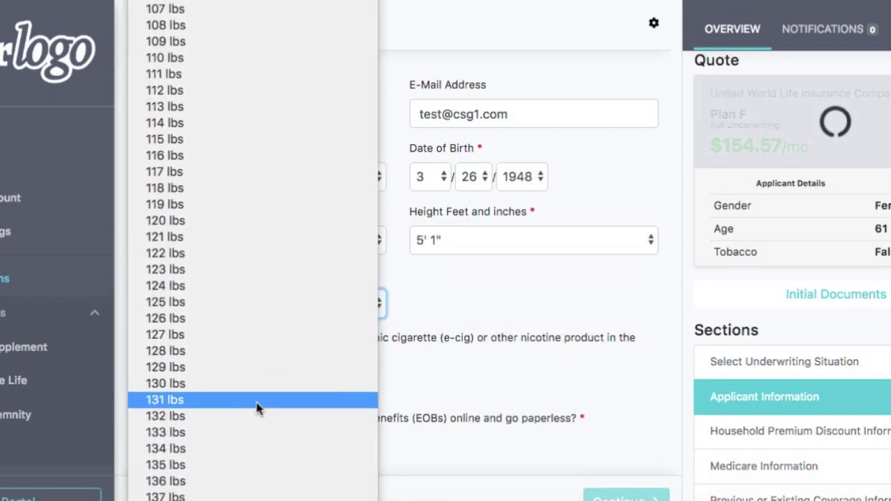
pyautogui.click(215, 378)
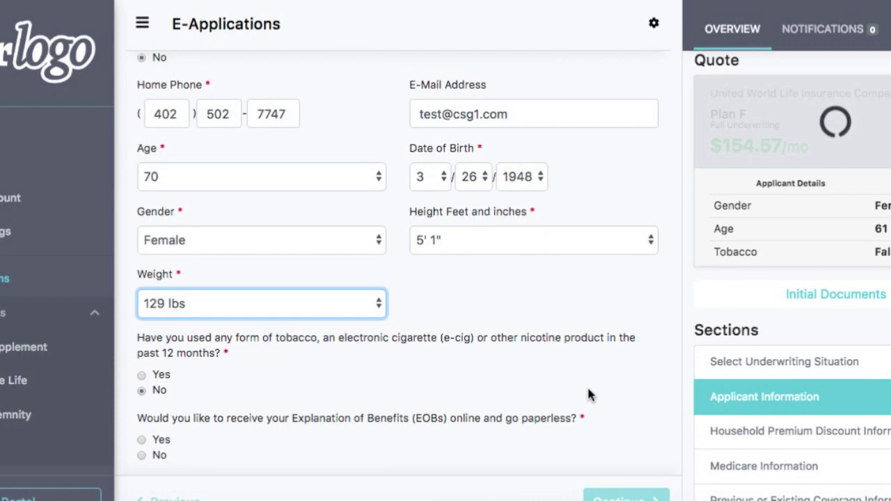
# Open the application's Household Premium Discount Information section, followed by the Medicare Information section
pyautogui.scroll(-2, 587, 395)
pyautogui.click(818, 439)
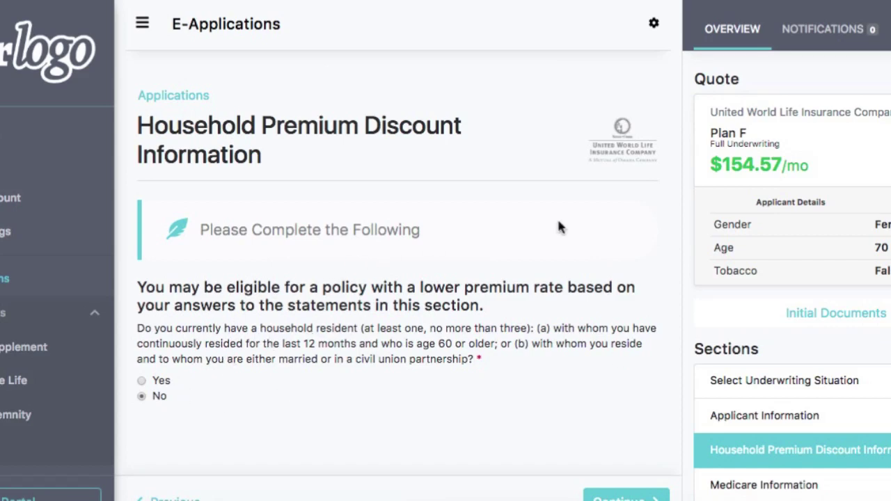
pyautogui.scroll(-3, 827, 212)
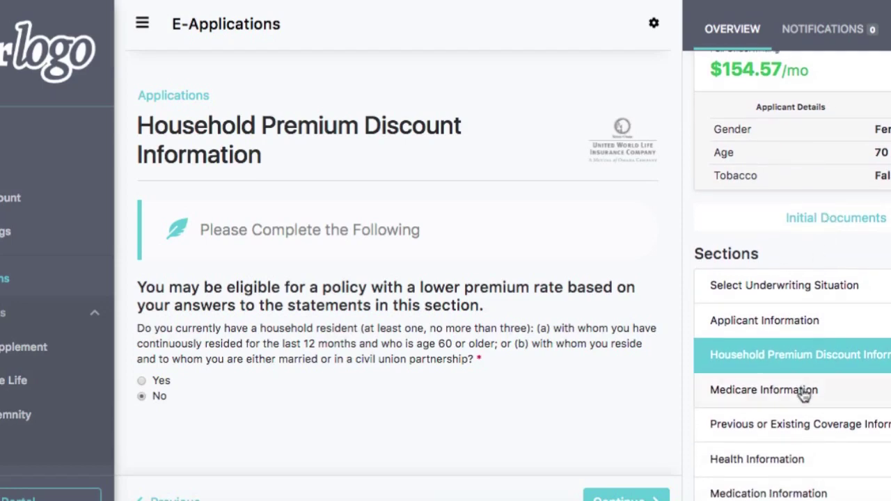
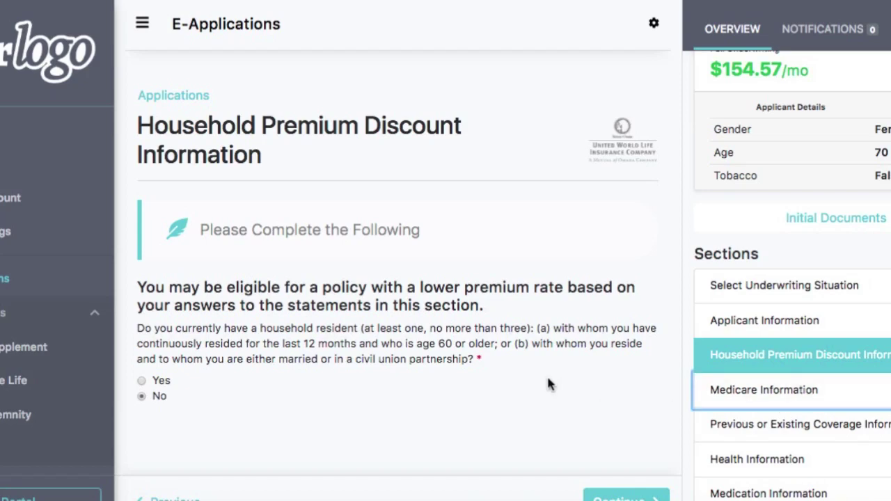
pyautogui.press('Return')
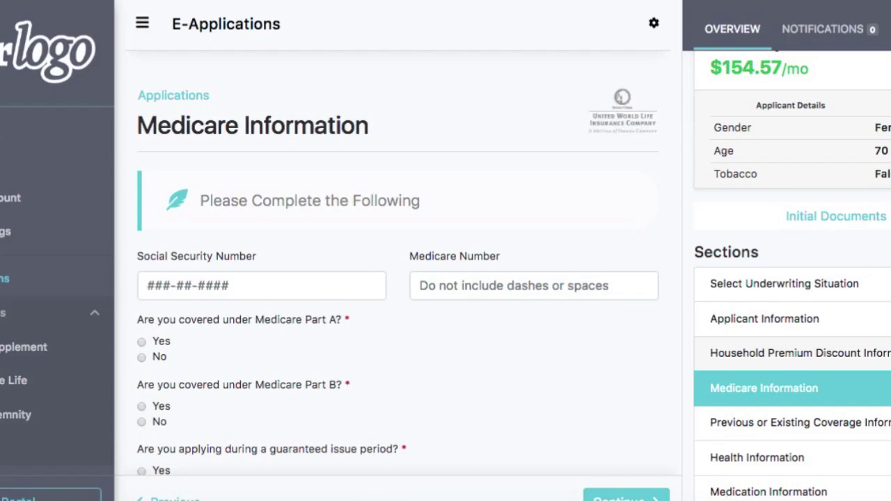
# Enter the applicant's Social Security number and answer No to turning 65 and to enrolling in Medicare Part B in the last six months
pyautogui.click(216, 277)
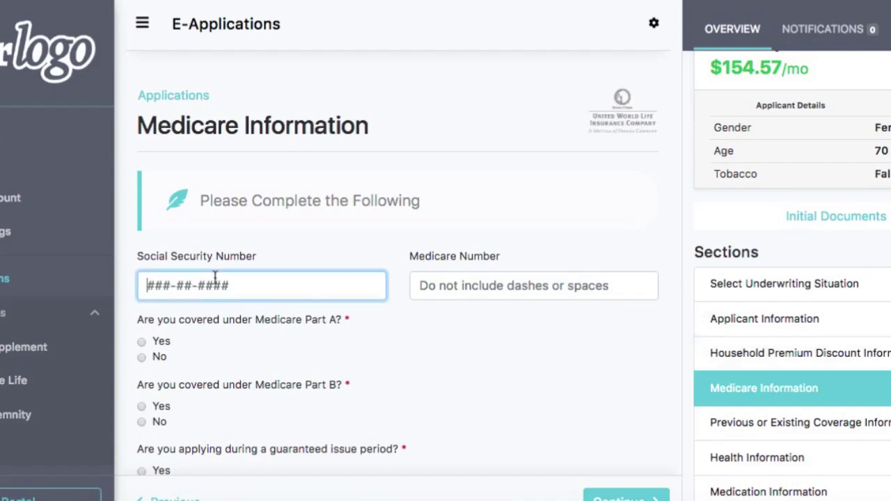
pyautogui.write('123-43')
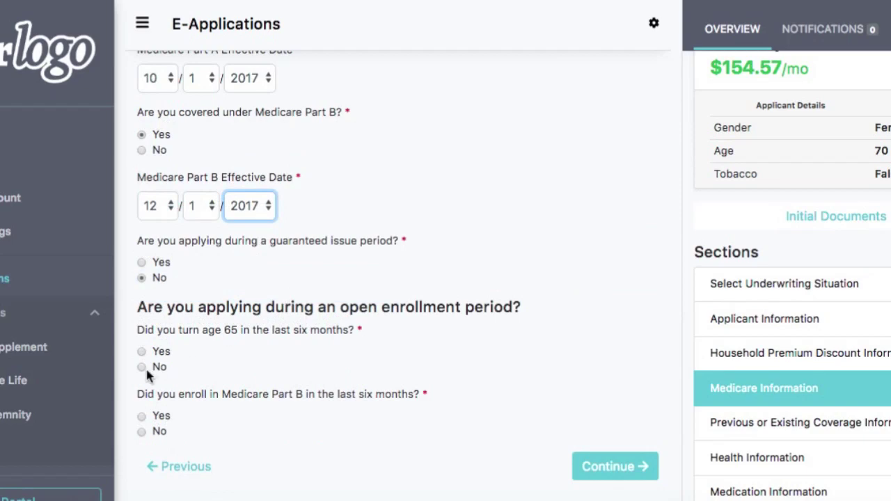
pyautogui.click(146, 367)
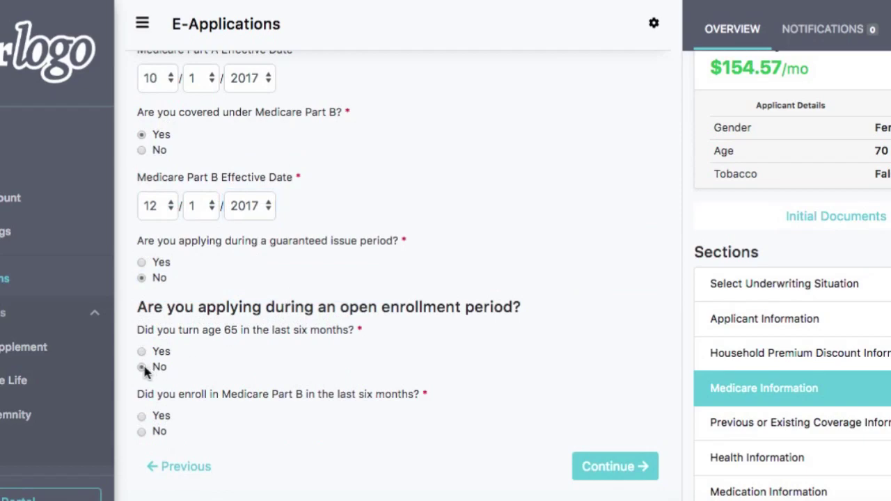
pyautogui.click(141, 432)
# In Previous or Existing Coverage Information, answer No to state Medicaid assistance and to another Medicare supplement or Select policy in force
pyautogui.scroll(-2, 809, 368)
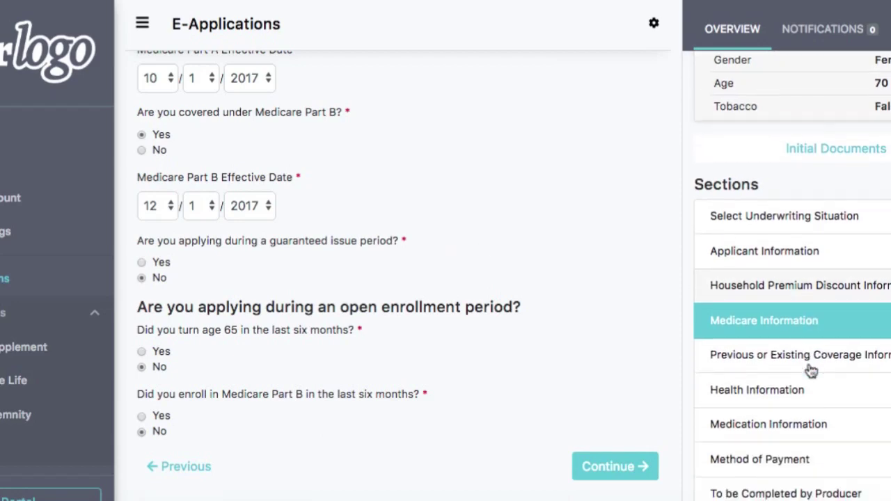
pyautogui.click(806, 364)
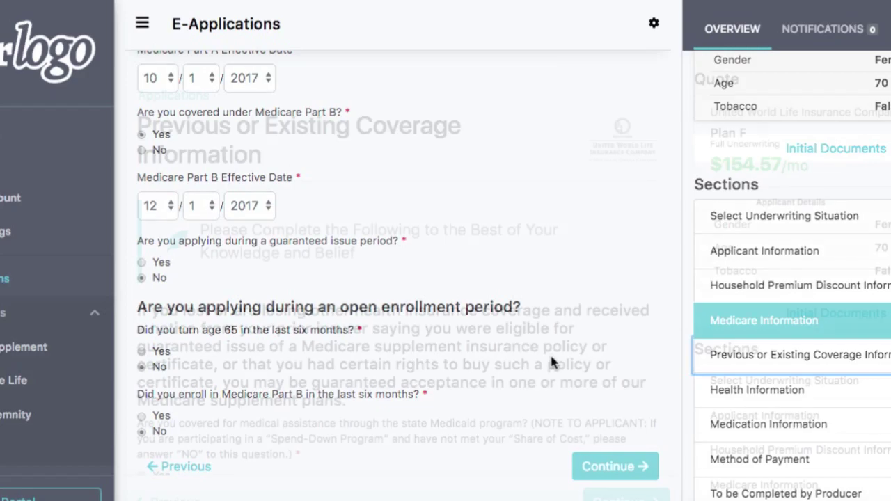
pyautogui.scroll(-3, 550, 353)
pyautogui.scroll(-1, 551, 351)
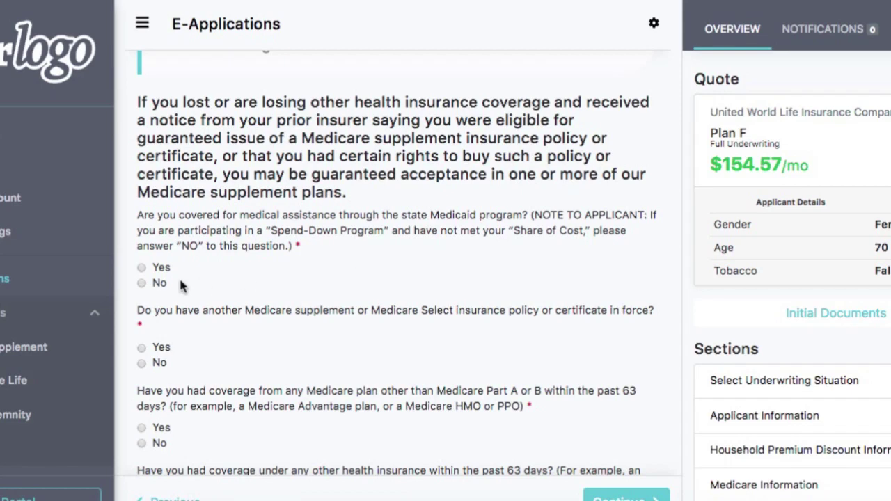
pyautogui.click(142, 283)
pyautogui.scroll(-3, 233, 363)
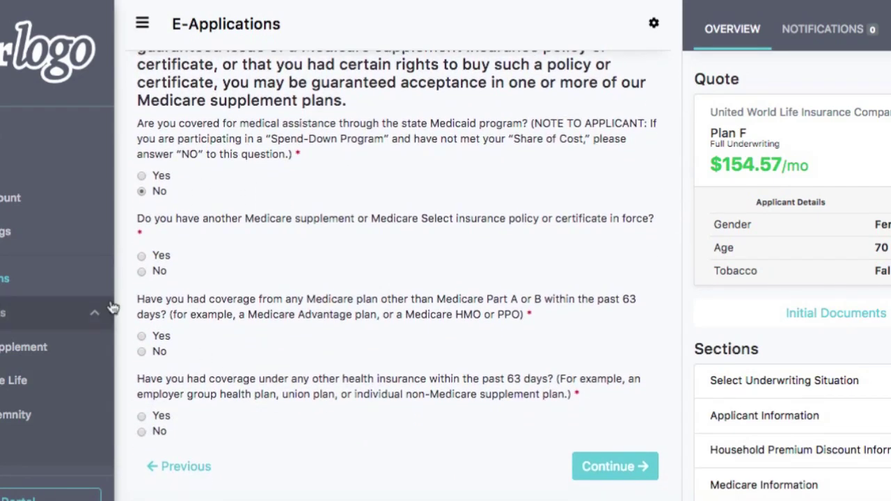
pyautogui.click(142, 272)
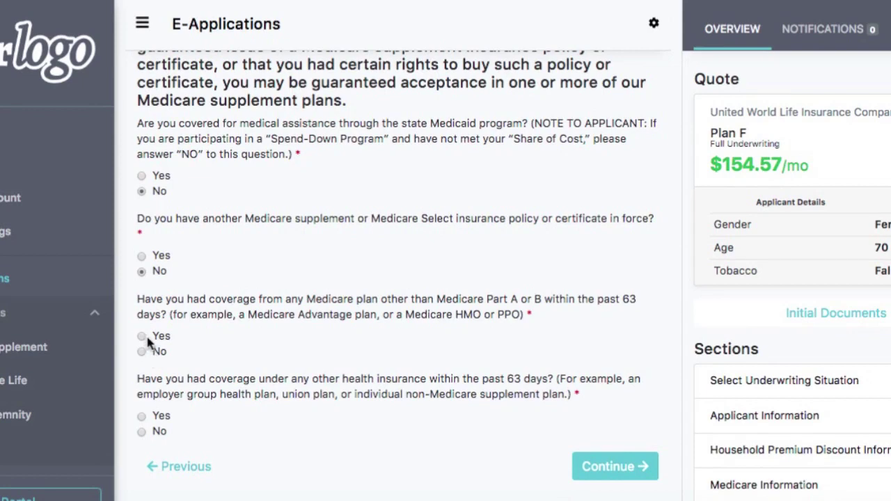
# Answer No to both past-63-days coverage questions, other Medicare plan and other health insurance, and continue to Health Information
pyautogui.click(142, 352)
pyautogui.click(142, 432)
pyautogui.click(614, 466)
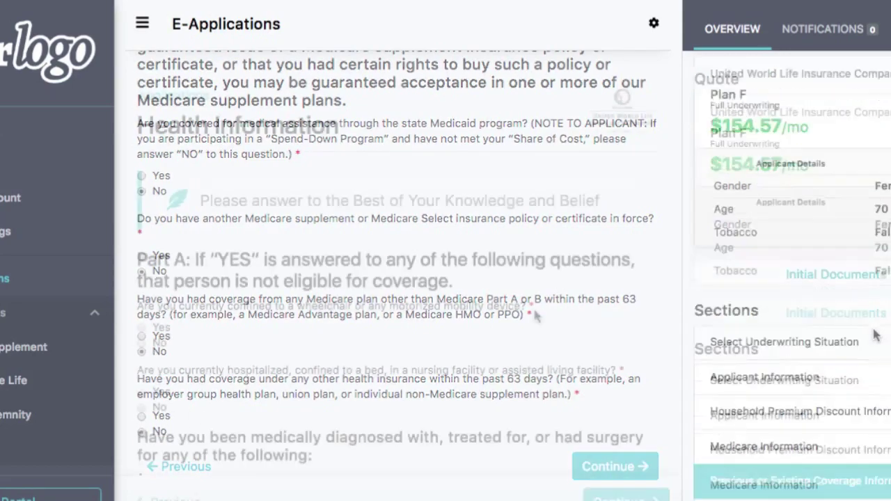
# In Part A of Health Information, answer No to wheelchair or mobility device confinement and to hospital, bed or nursing facility confinement
pyautogui.scroll(-2, 533, 317)
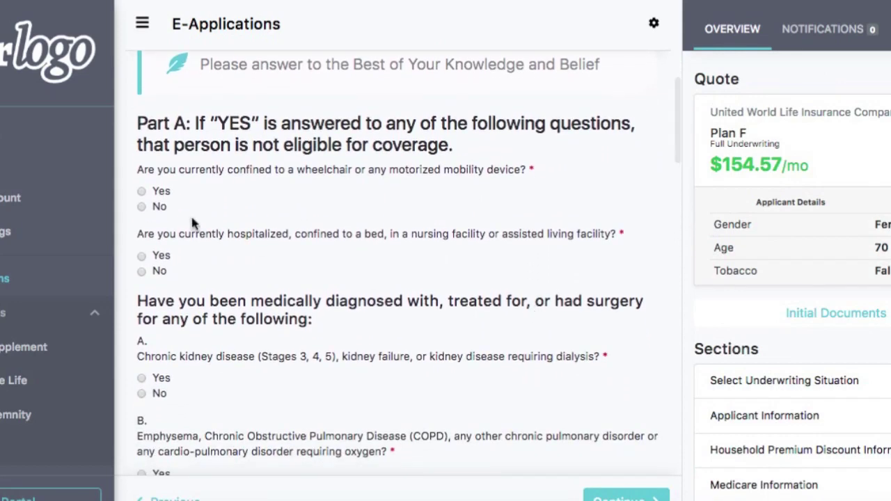
pyautogui.click(142, 206)
pyautogui.click(141, 271)
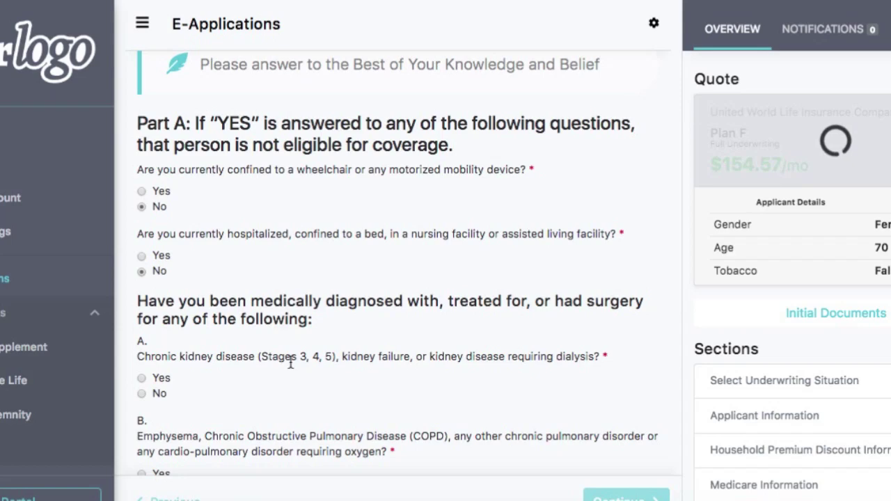
# Try answering Yes to the chronic kidney disease question, check the application's notifications, and return to the overview
pyautogui.click(143, 378)
pyautogui.scroll(-2, 209, 376)
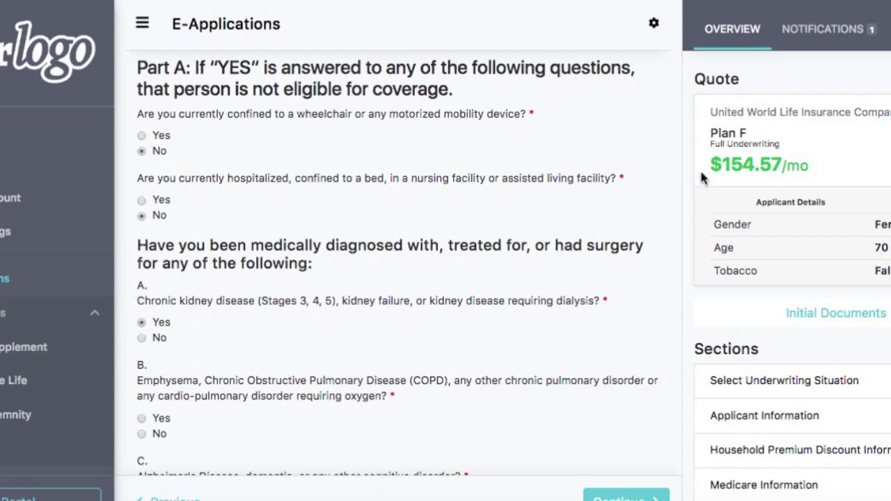
pyautogui.click(850, 50)
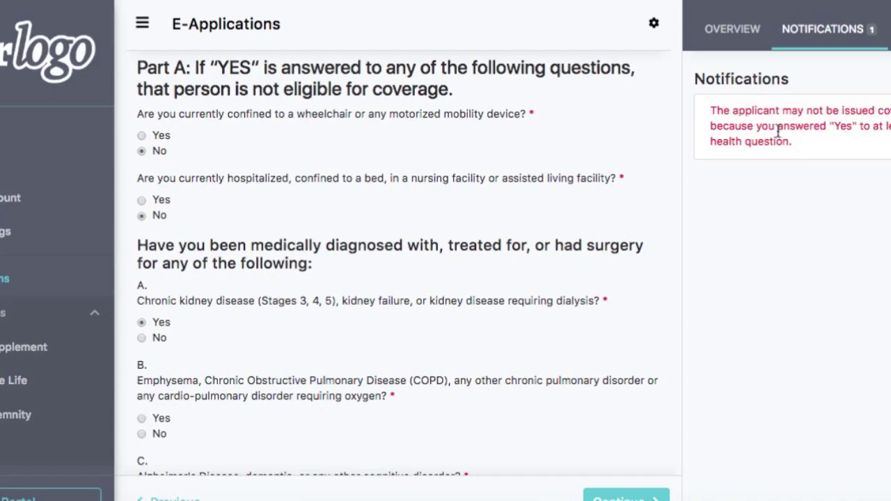
pyautogui.click(740, 43)
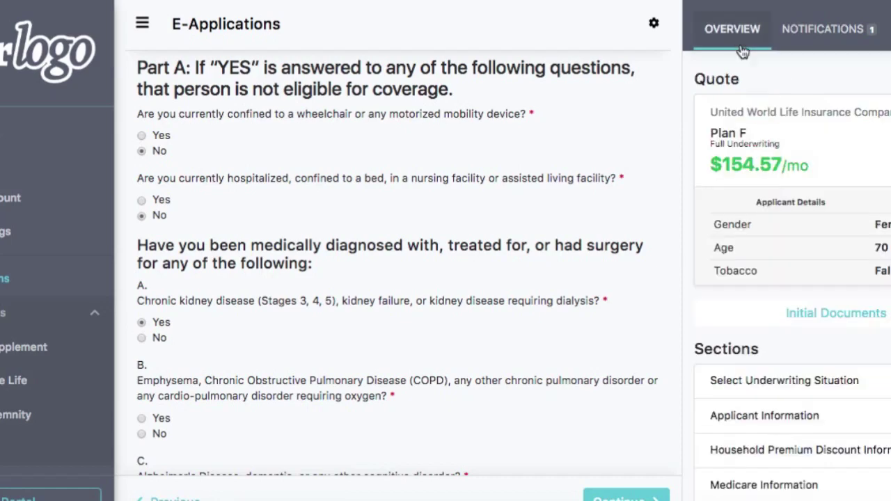
# Answer No to Part A medical conditions A through G, from chronic kidney disease to AIDS or HIV
pyautogui.click(142, 339)
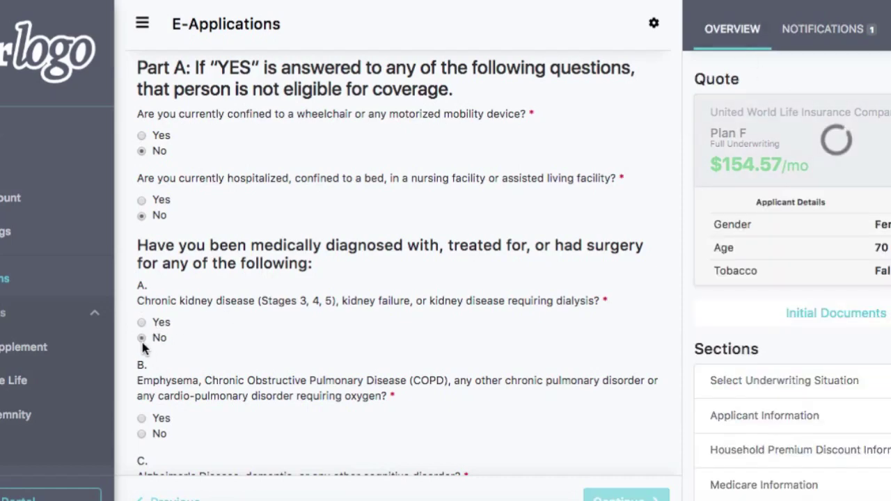
pyautogui.click(143, 433)
pyautogui.scroll(-10, 214, 371)
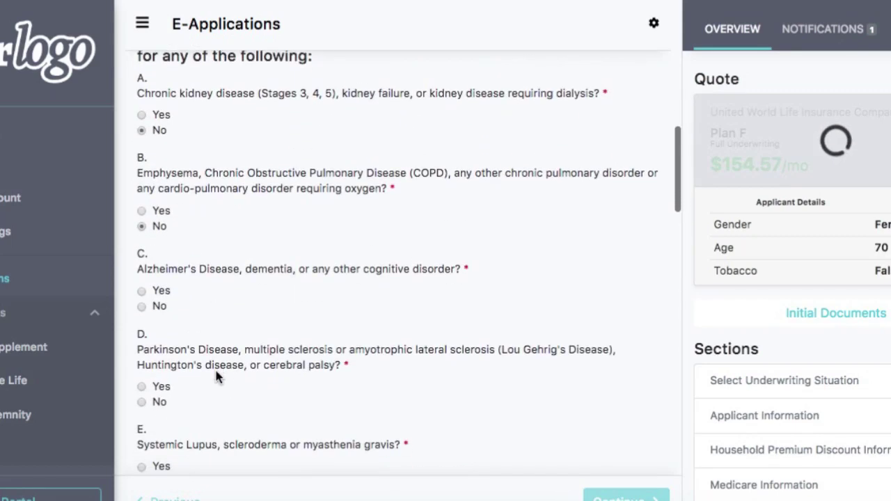
pyautogui.click(142, 181)
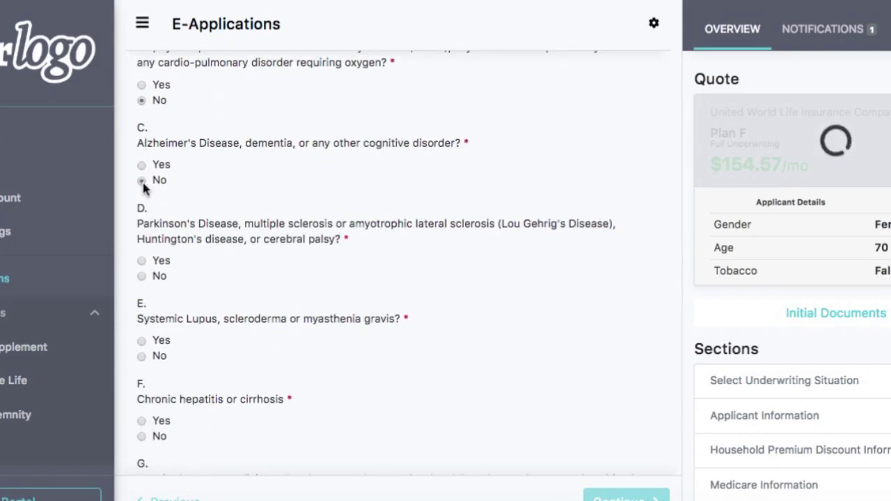
pyautogui.click(139, 280)
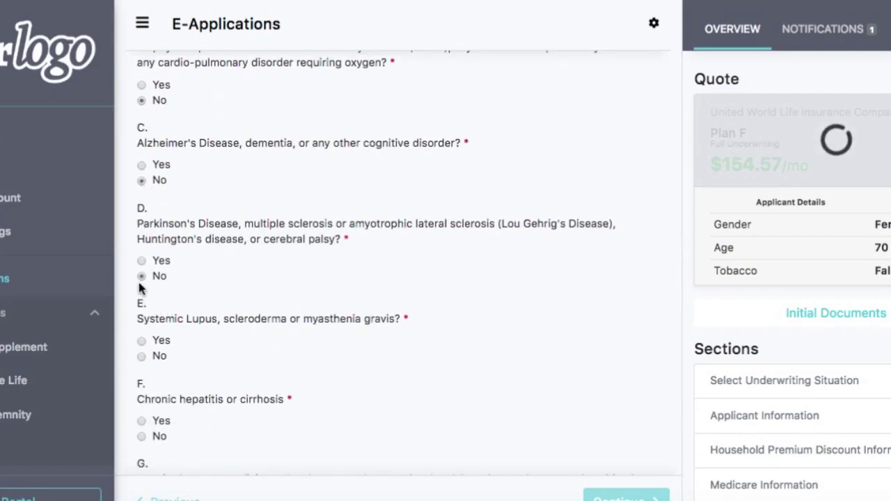
pyautogui.click(141, 356)
pyautogui.scroll(-5, 224, 348)
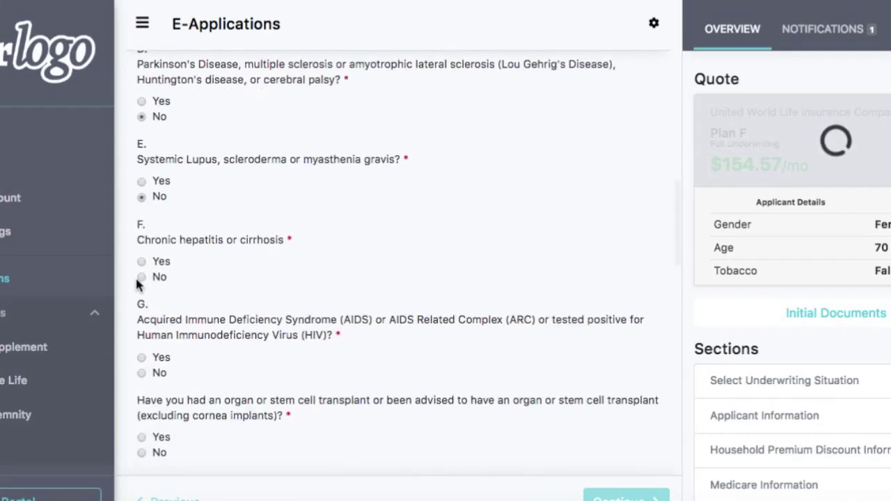
pyautogui.click(142, 277)
pyautogui.click(142, 373)
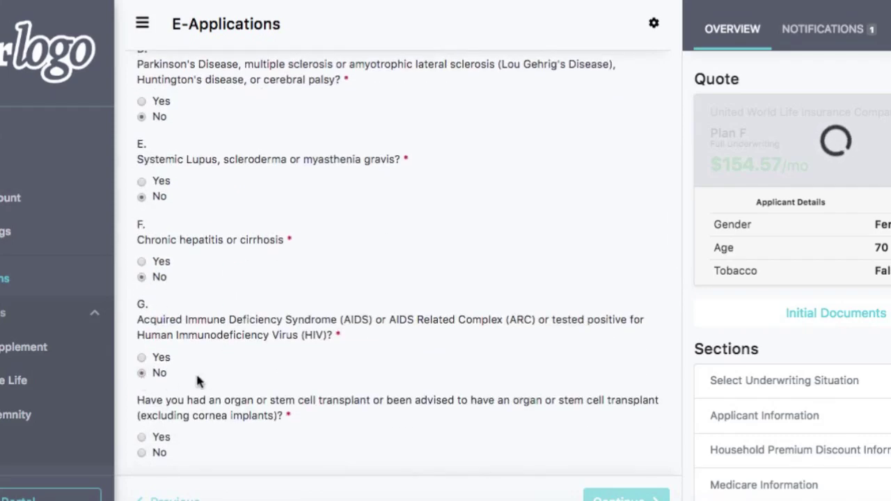
# Answer No to the organ transplant, osteoporosis fracture, diabetes with complications and implanted cardiac defibrillator questions
pyautogui.scroll(-6, 226, 371)
pyautogui.click(142, 243)
pyautogui.click(142, 309)
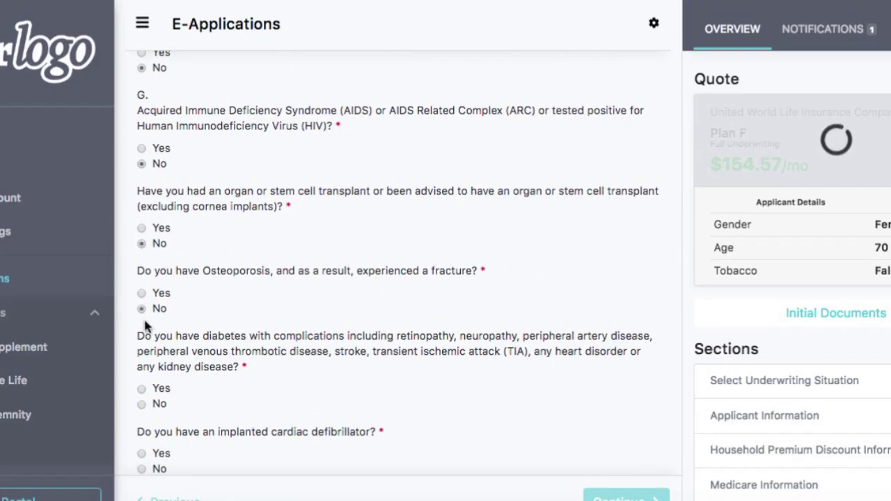
pyautogui.click(142, 405)
pyautogui.scroll(-7, 207, 379)
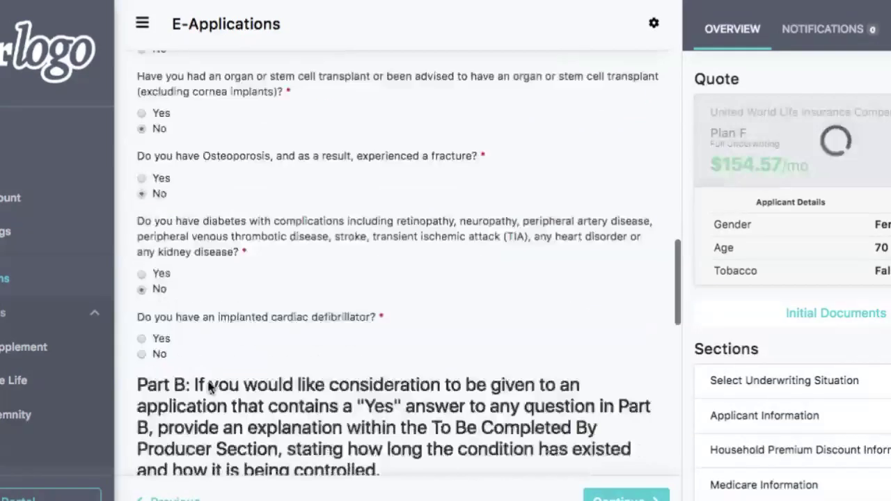
pyautogui.click(142, 222)
# Answer No to the Part B health questions, through degenerative bone disease, diabetes with high blood pressure, repeated hospital confinement and advised treatment
pyautogui.scroll(-15, 144, 230)
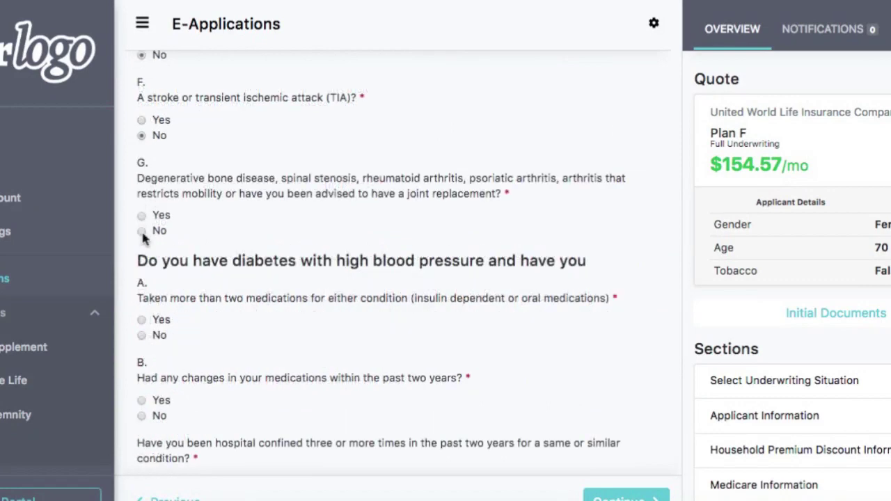
pyautogui.click(142, 231)
pyautogui.click(141, 335)
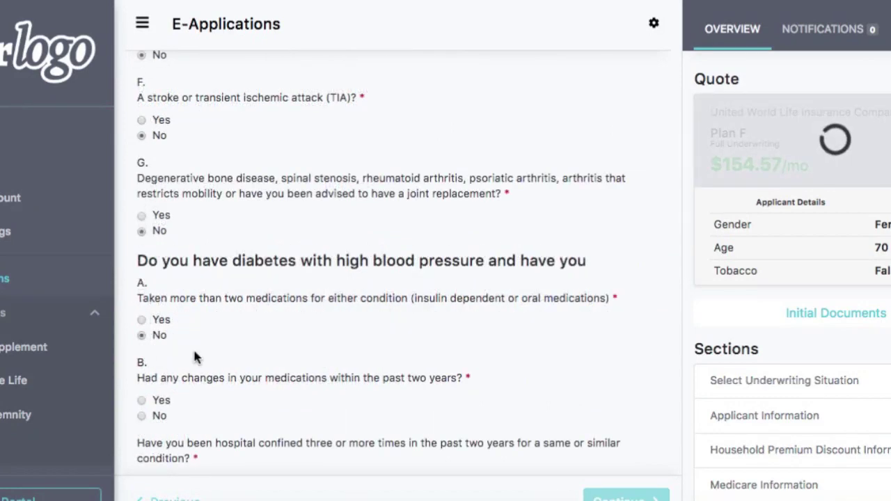
pyautogui.scroll(-4, 195, 357)
pyautogui.click(142, 272)
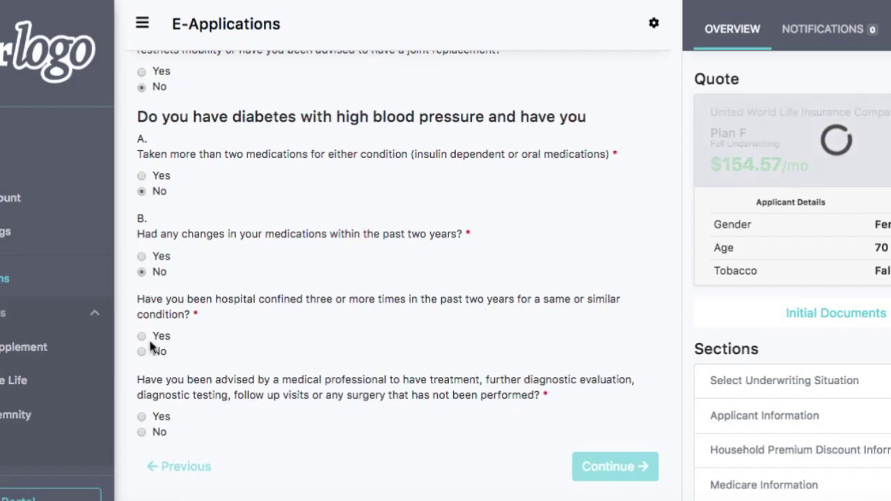
pyautogui.click(142, 352)
pyautogui.click(142, 433)
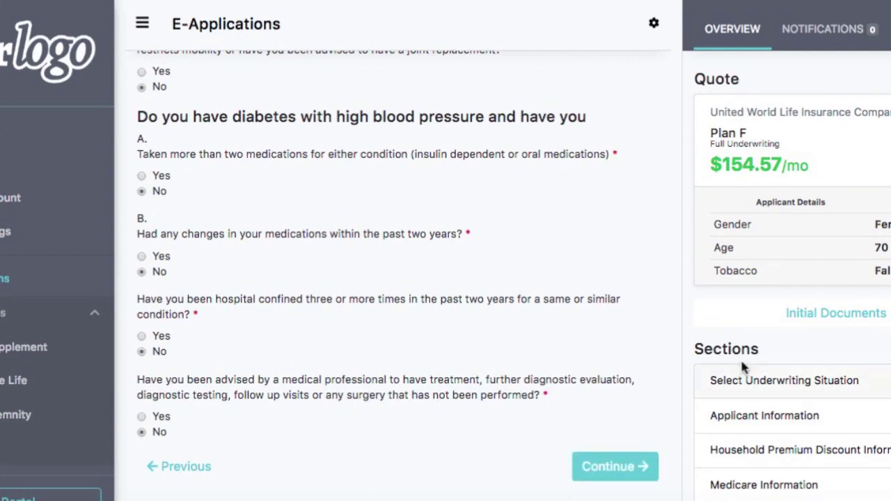
# Continue to Medication Information and answer No to prescription or over-the-counter medications in the previous 2 years
pyautogui.scroll(-5, 749, 368)
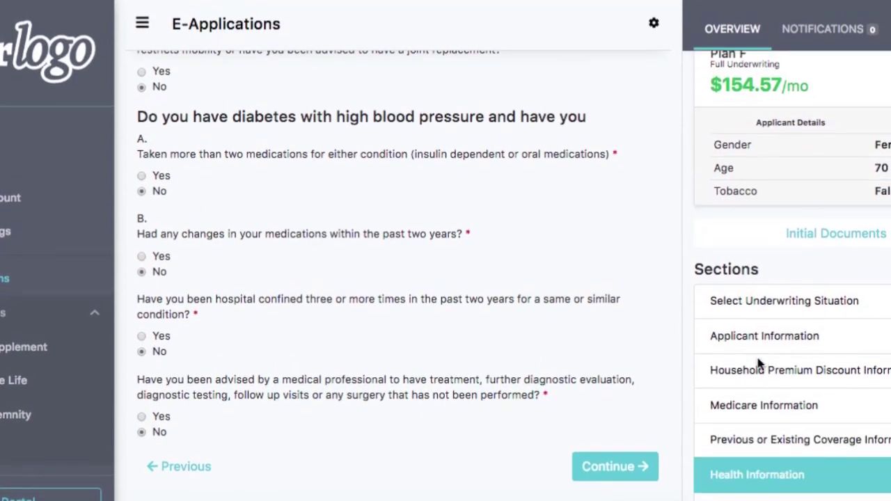
pyautogui.click(618, 471)
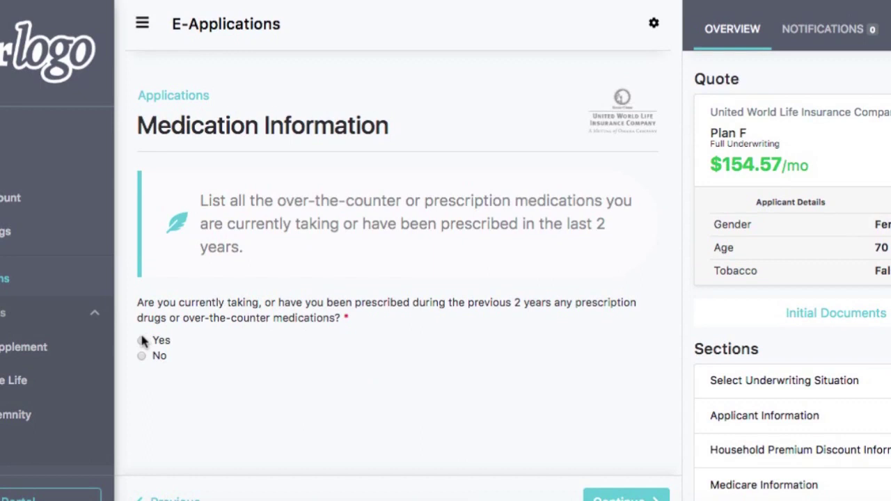
pyautogui.click(143, 340)
pyautogui.click(142, 356)
pyautogui.click(142, 356)
# In Method of Payment, answer No to print for wet signature and set the initial premium payment to Automated Bank Account Withdrawal
pyautogui.scroll(-5, 761, 311)
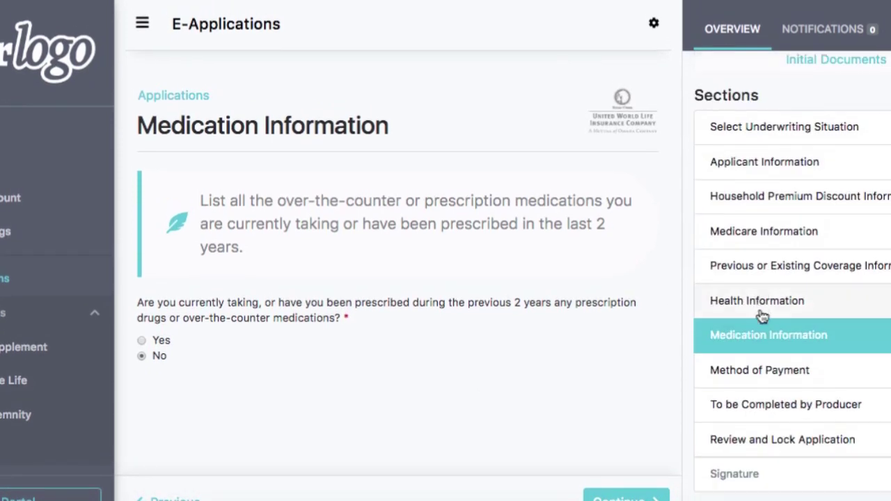
pyautogui.click(775, 383)
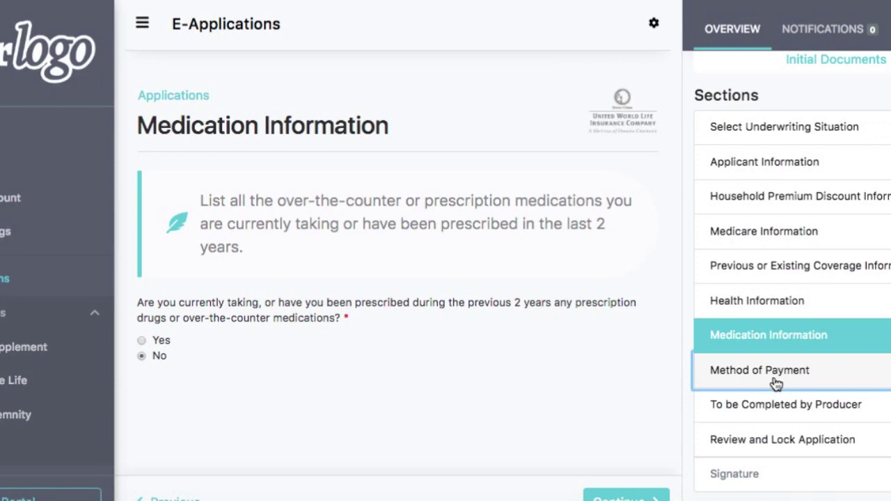
pyautogui.click(143, 295)
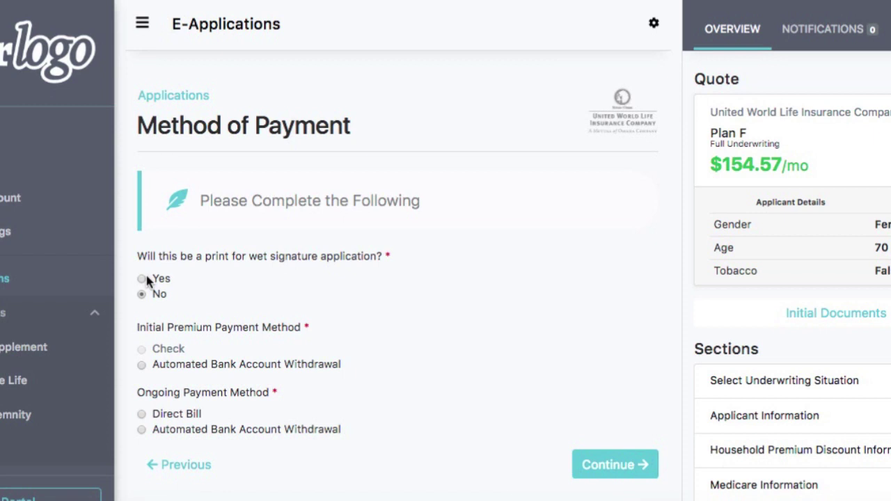
pyautogui.scroll(-1, 145, 279)
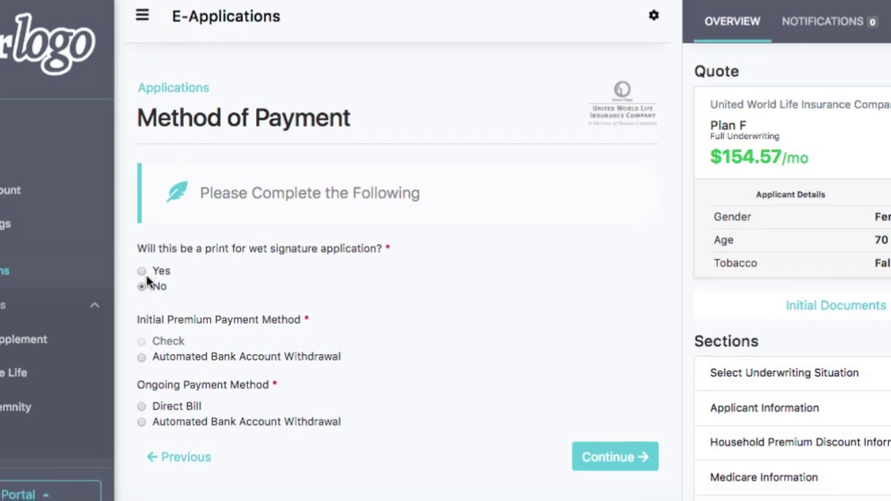
pyautogui.click(142, 366)
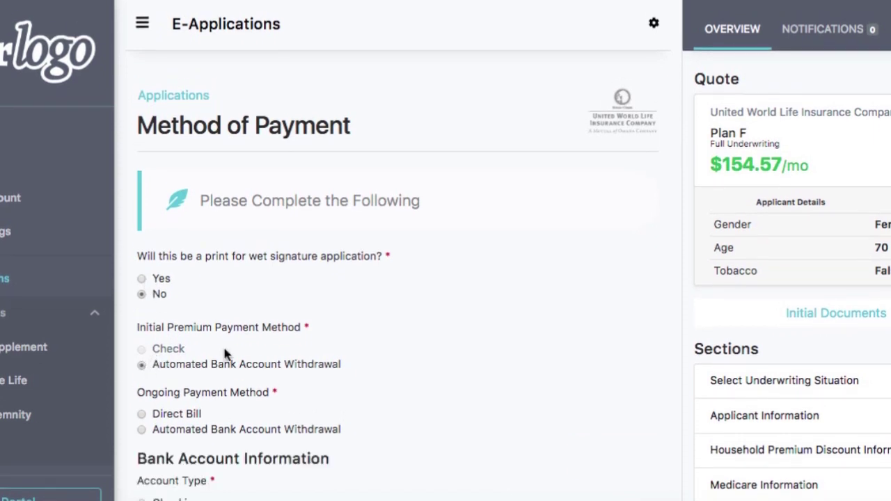
# Set the ongoing payment method to Automated Bank Account Withdrawal with the monthly withdrawal on the 1st
pyautogui.scroll(-2, 251, 334)
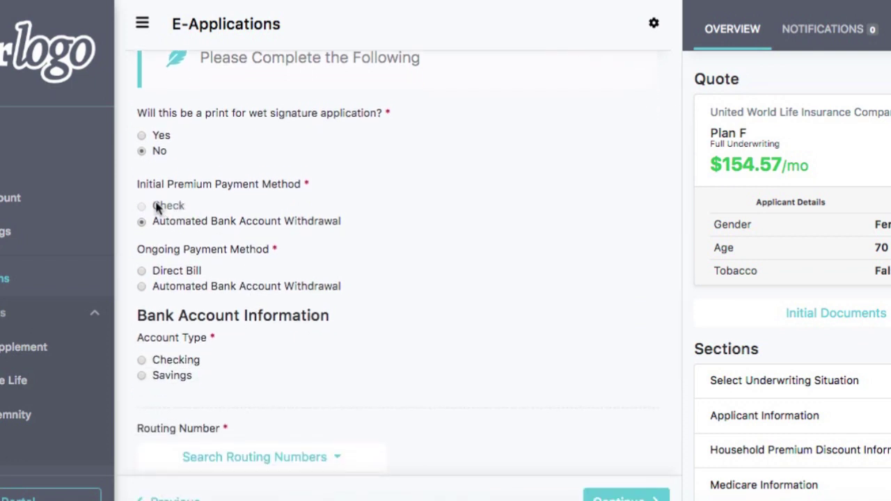
pyautogui.click(143, 288)
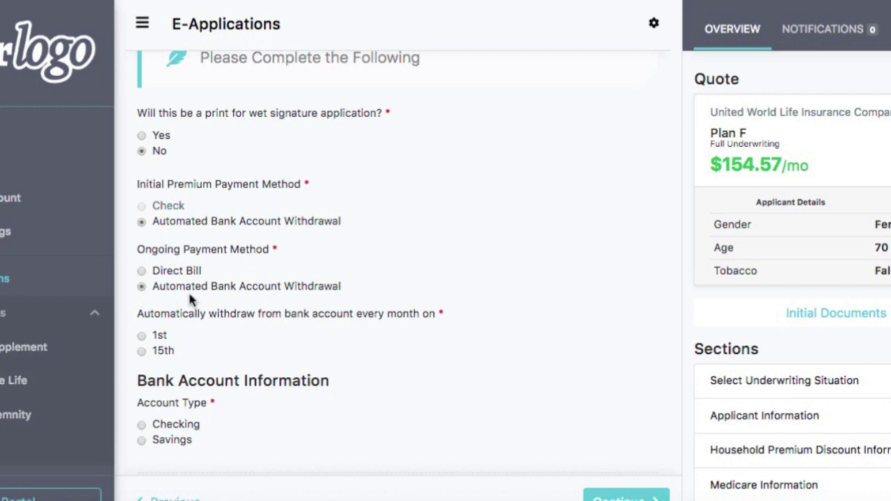
pyautogui.click(142, 335)
# Fill in the bank account information as a Checking account at Haven Savings Bank, with routing number, account number and account holder's name
pyautogui.scroll(-3, 233, 281)
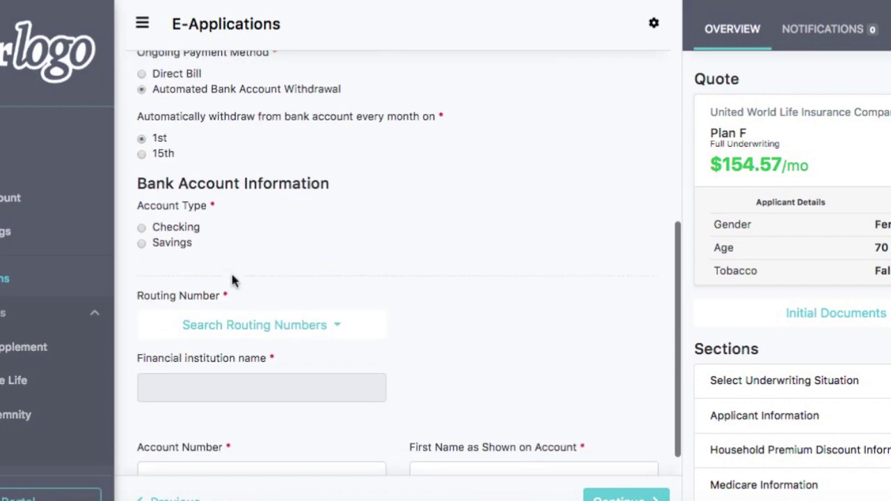
pyautogui.click(263, 317)
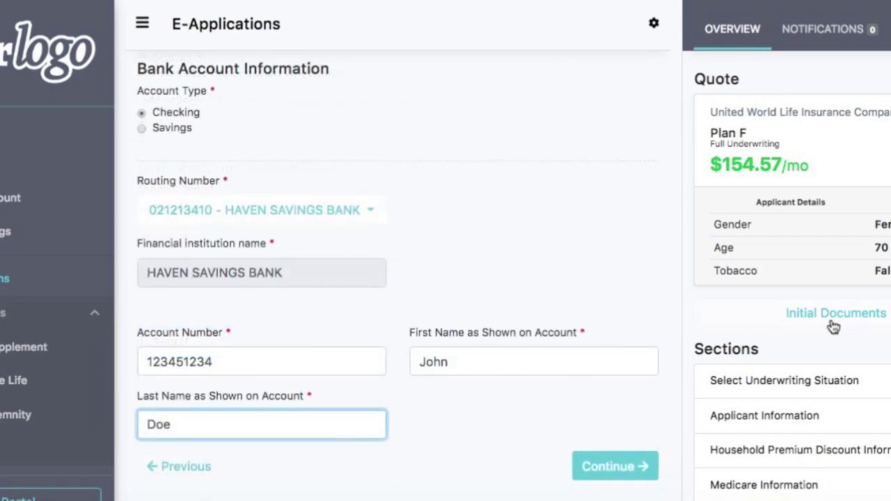
# Open the To be Completed by Producer section and set the policy delivery to Applicant
pyautogui.scroll(-4, 832, 299)
pyautogui.click(779, 422)
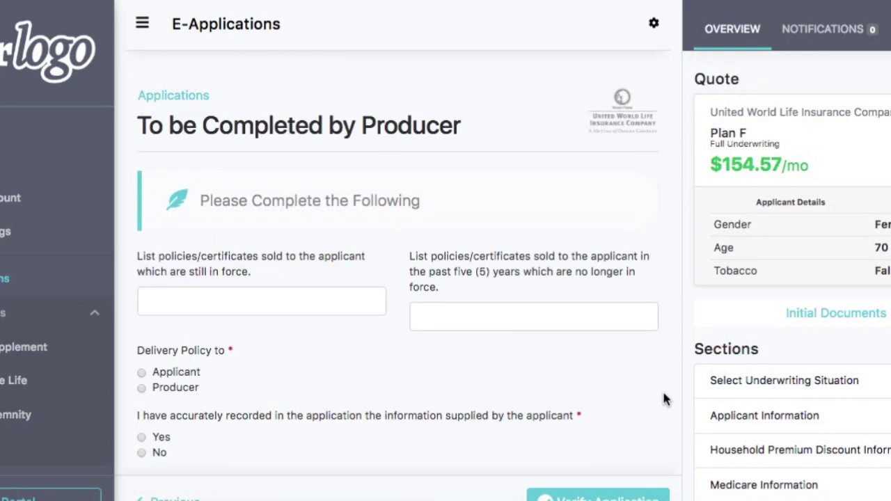
pyautogui.scroll(-4, 663, 394)
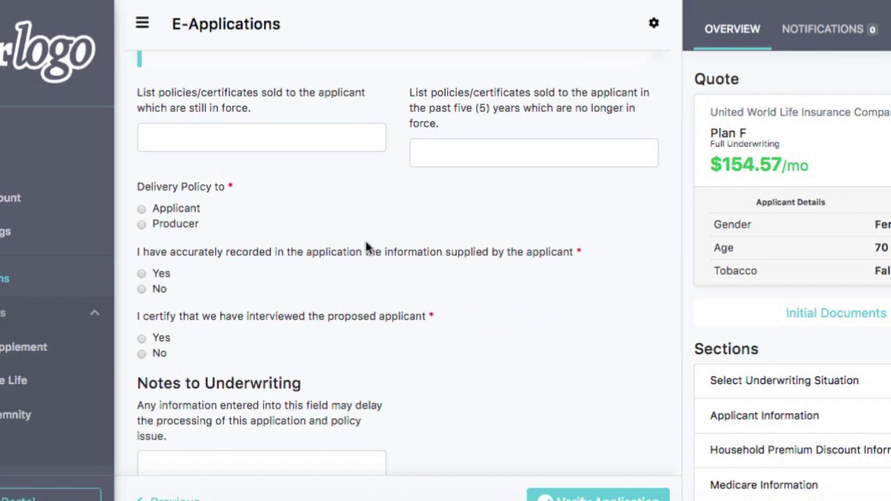
pyautogui.scroll(2, 307, 223)
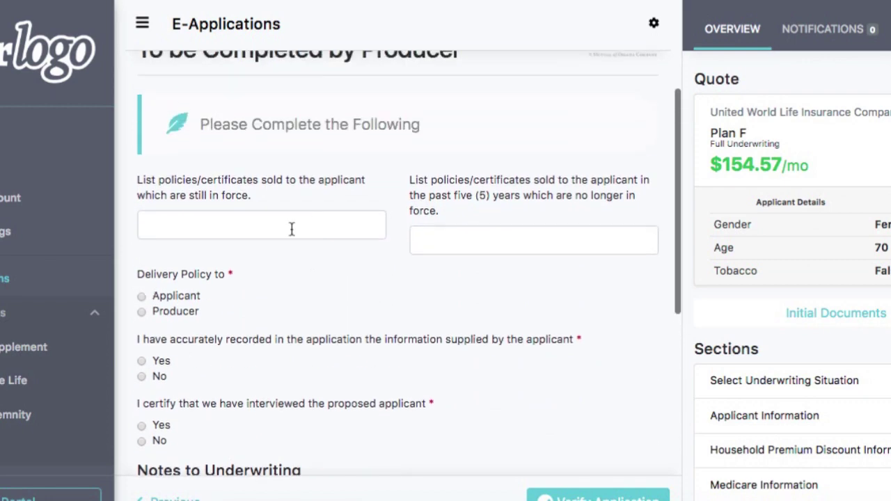
pyautogui.click(141, 297)
# Answer Yes to having accurately recorded the applicant's information and to having interviewed the proposed applicant
pyautogui.scroll(-3, 243, 334)
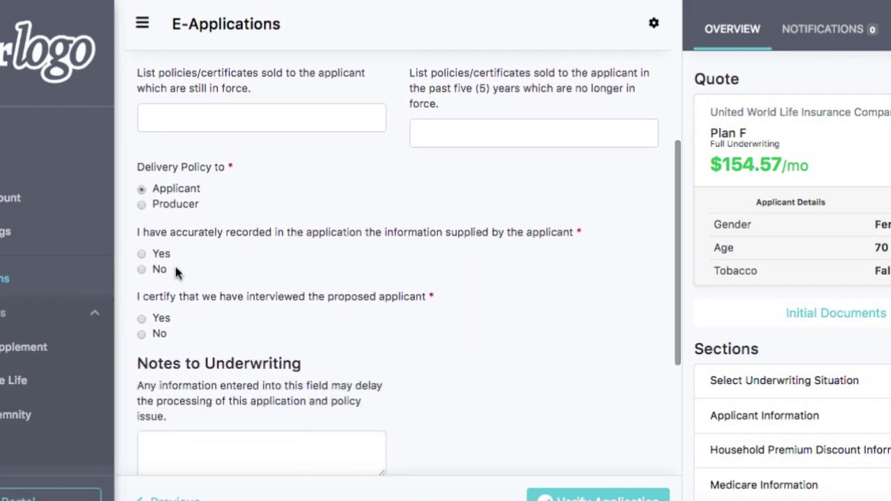
pyautogui.click(142, 255)
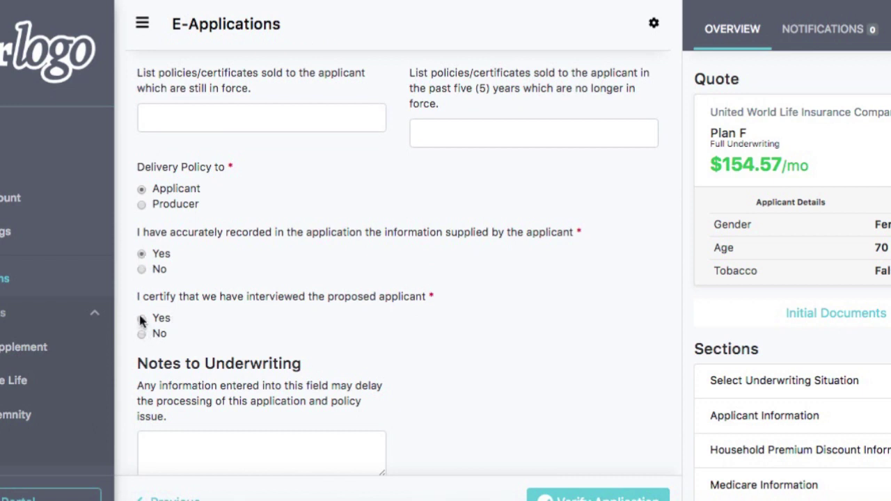
pyautogui.click(141, 319)
pyautogui.scroll(-4, 209, 249)
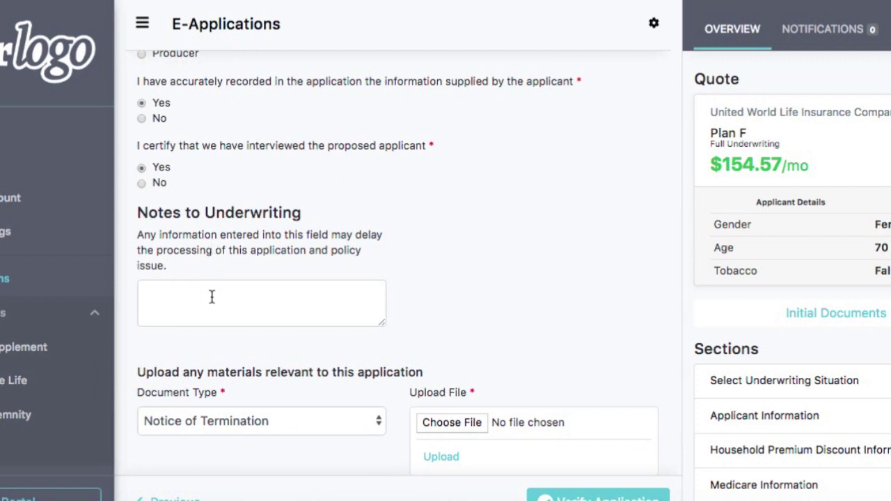
# Send the application to verification without adding underwriting notes or supporting documents
pyautogui.scroll(-4, 212, 298)
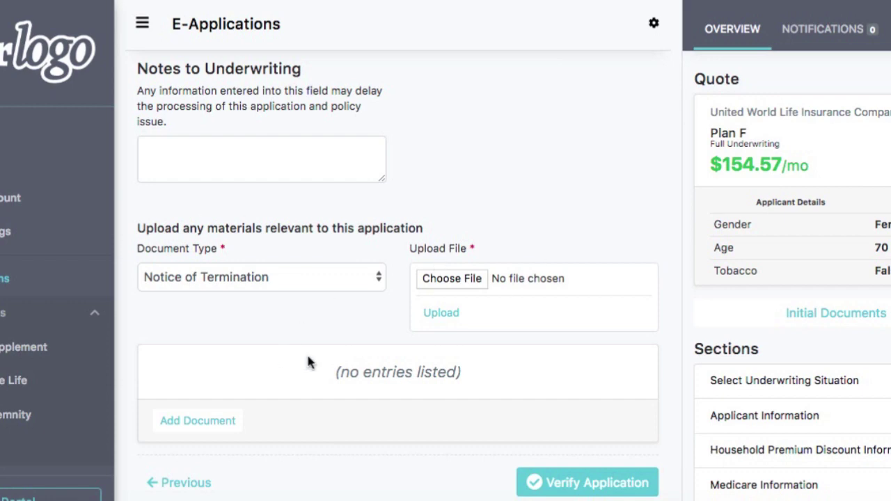
pyautogui.scroll(-1, 362, 348)
pyautogui.scroll(-6, 735, 417)
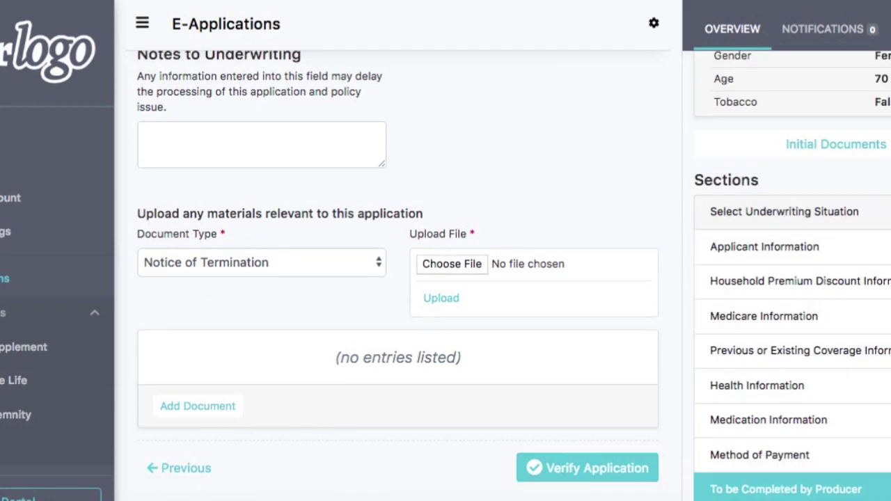
pyautogui.scroll(5, 583, 344)
pyautogui.scroll(-5, 582, 344)
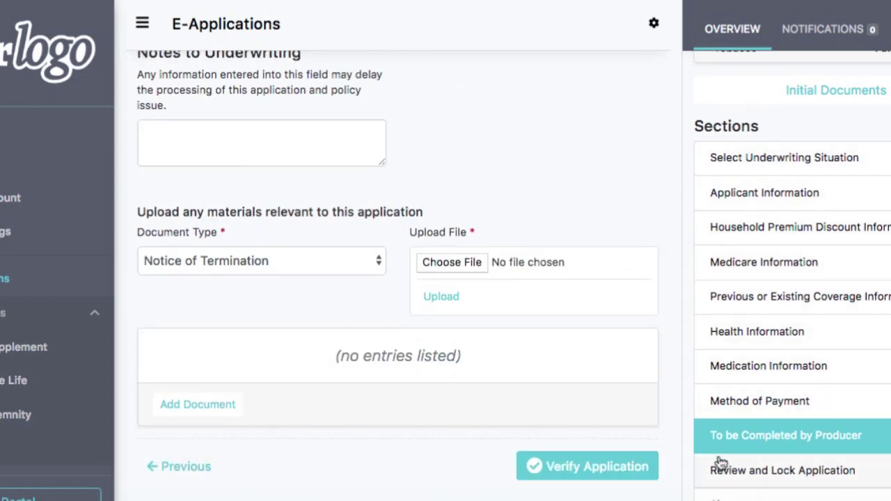
pyautogui.click(581, 471)
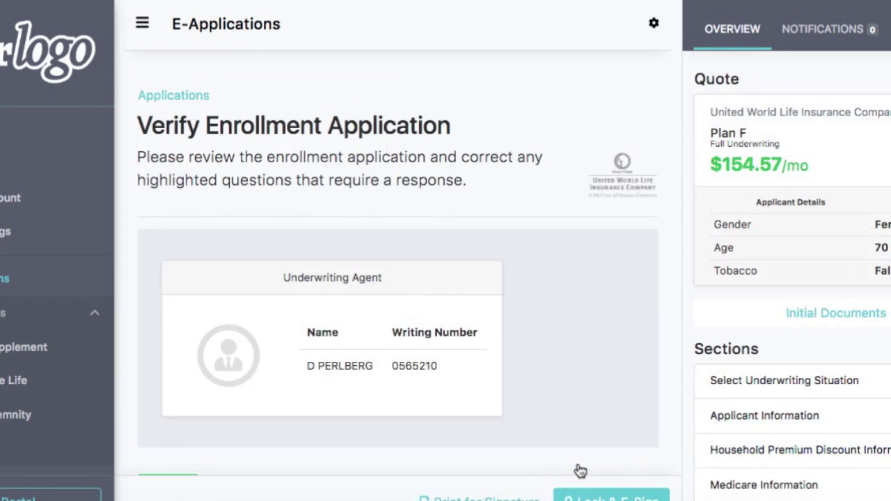
# Review the enrollment application's section statuses and recorded responses from Applicant Information through Medication Information
pyautogui.scroll(-6, 573, 352)
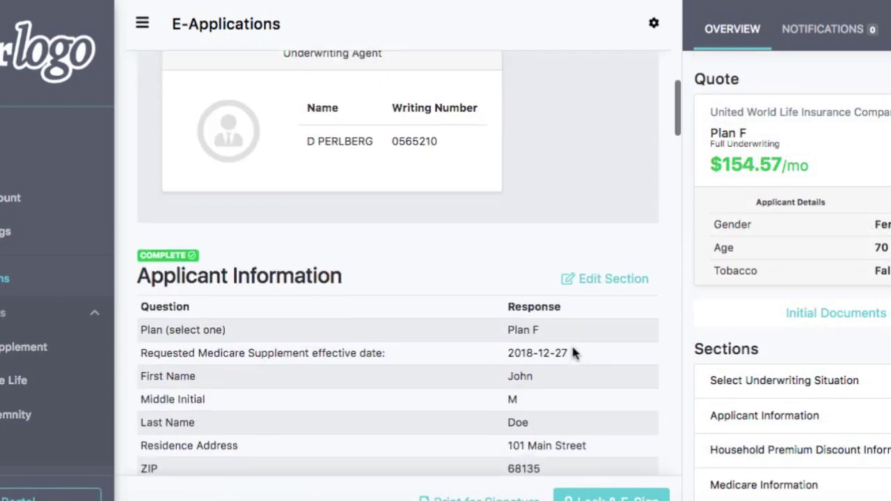
pyautogui.scroll(-3, 573, 353)
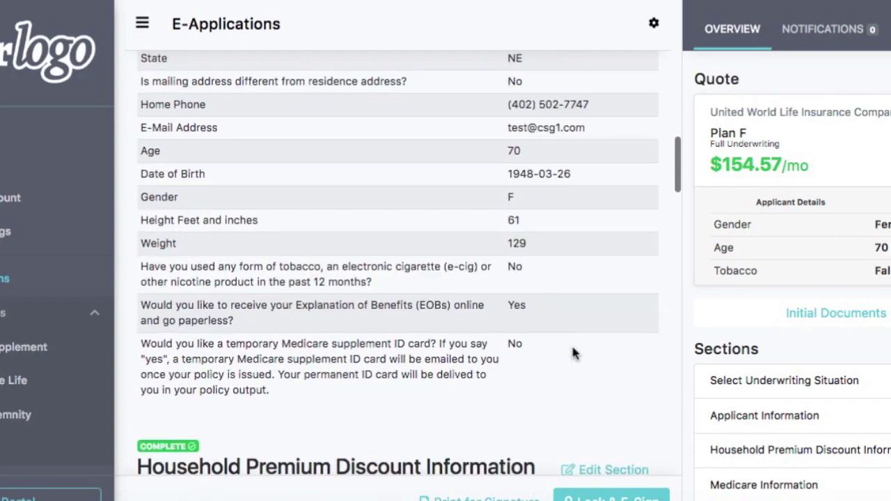
pyautogui.scroll(5, 573, 299)
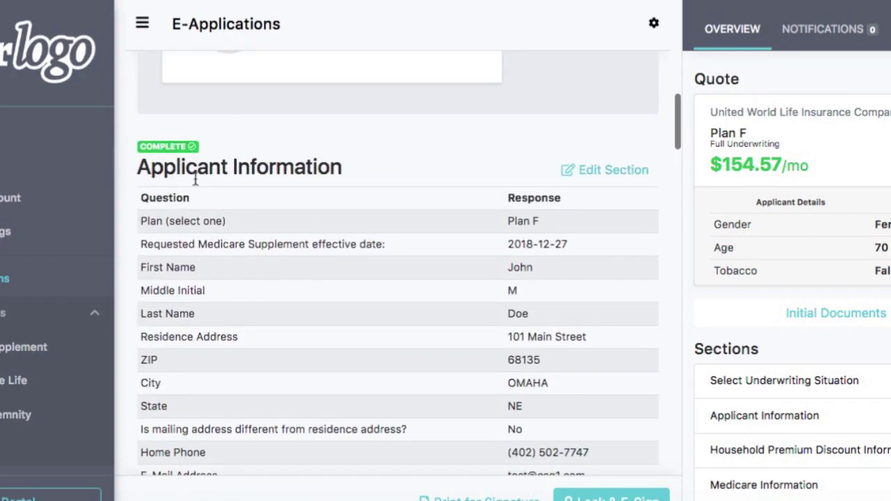
pyautogui.scroll(-7, 388, 285)
pyautogui.scroll(-20, 390, 285)
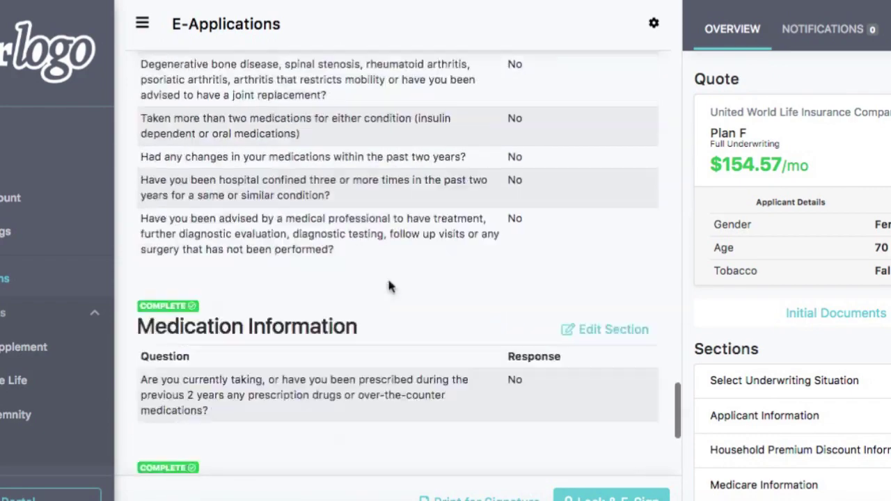
pyautogui.scroll(20, 390, 282)
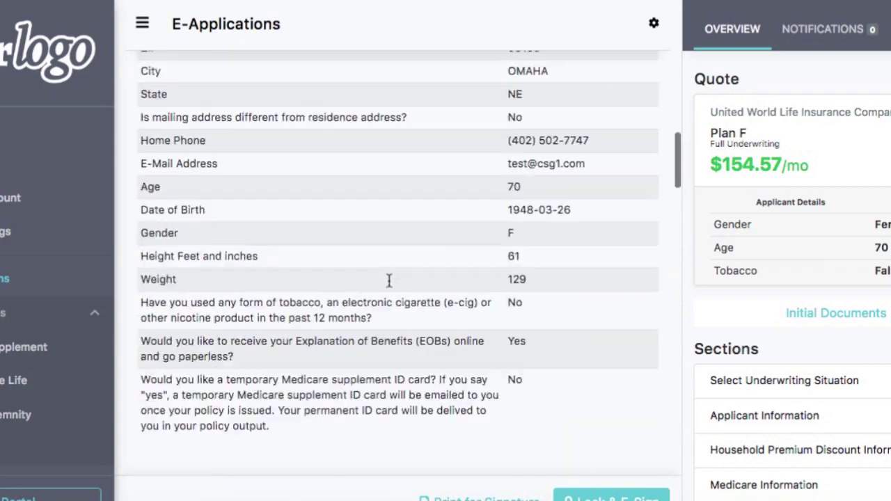
pyautogui.scroll(1, 388, 284)
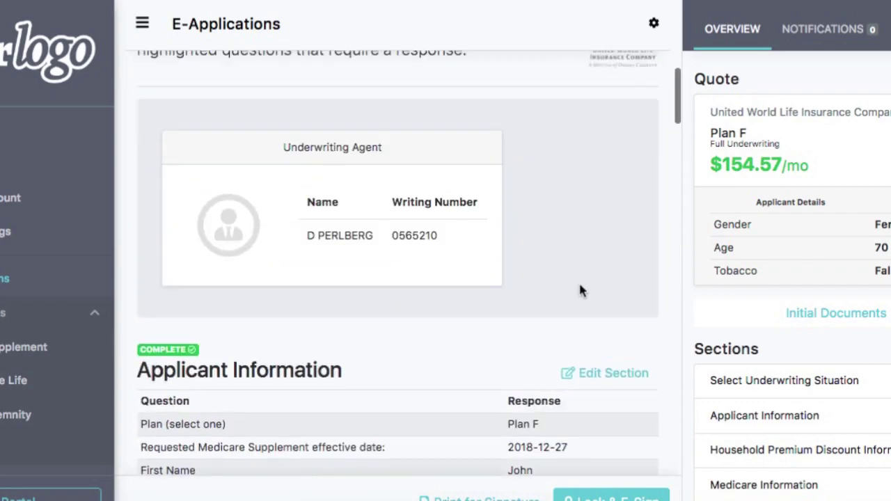
pyautogui.scroll(-2, 578, 286)
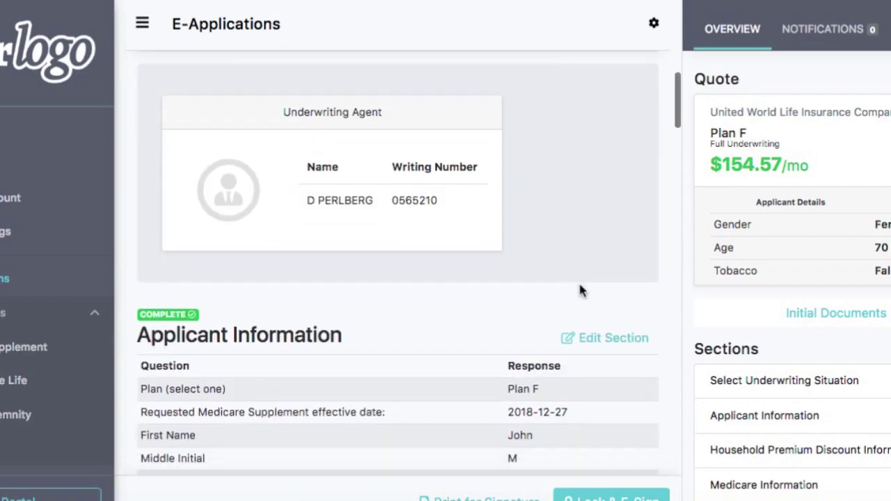
pyautogui.scroll(-1, 623, 477)
# Lock the application for e-signing, agree to the applicant's electronic consent, and continue to the Statement of Signature
pyautogui.click(607, 495)
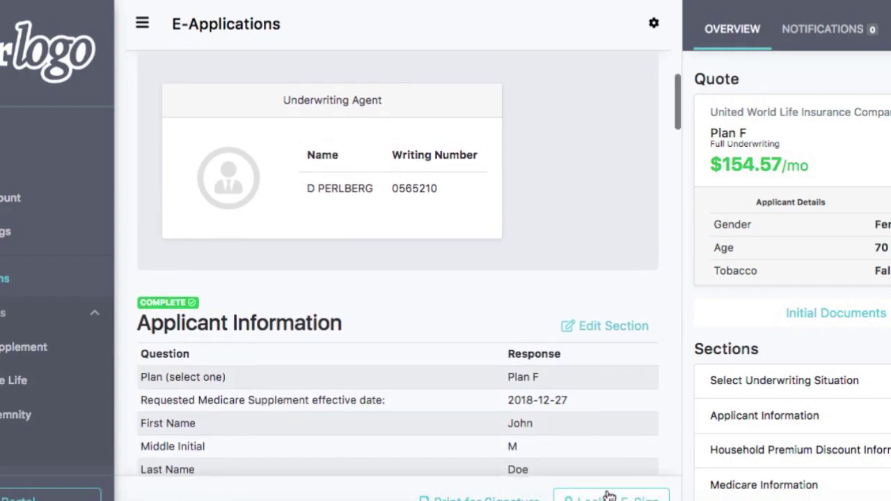
pyautogui.scroll(-20, 610, 338)
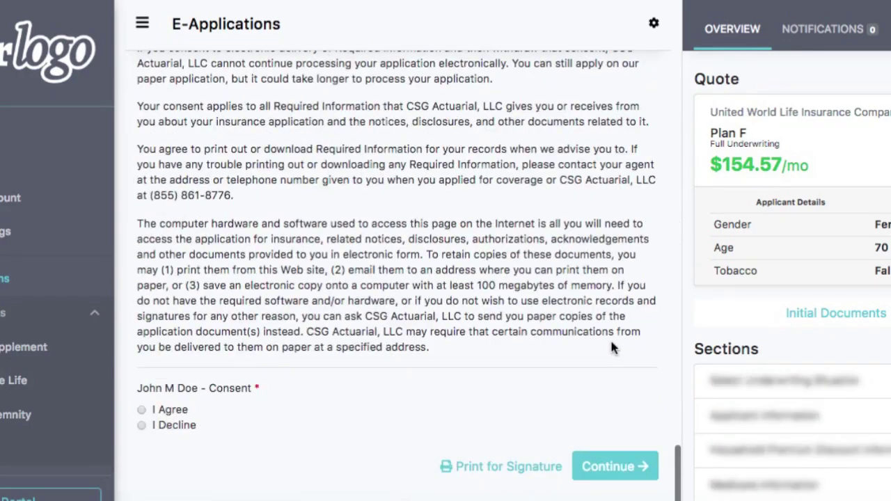
pyautogui.click(142, 410)
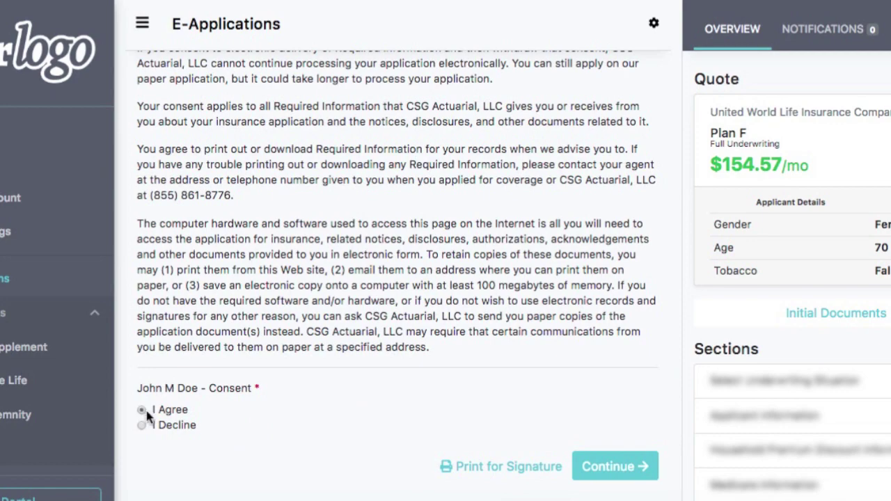
pyautogui.click(636, 467)
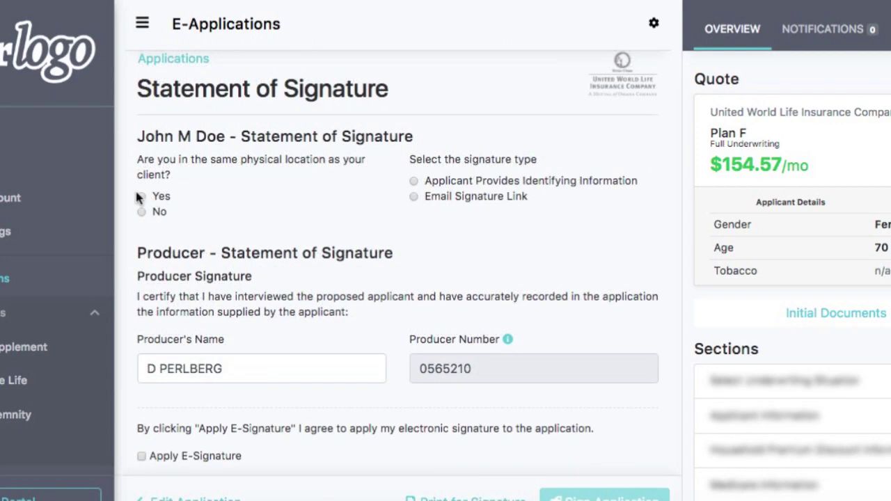
# Answer Yes to being in the client's physical location and choose Applicant Provides Identifying Information as the signature type
pyautogui.click(142, 197)
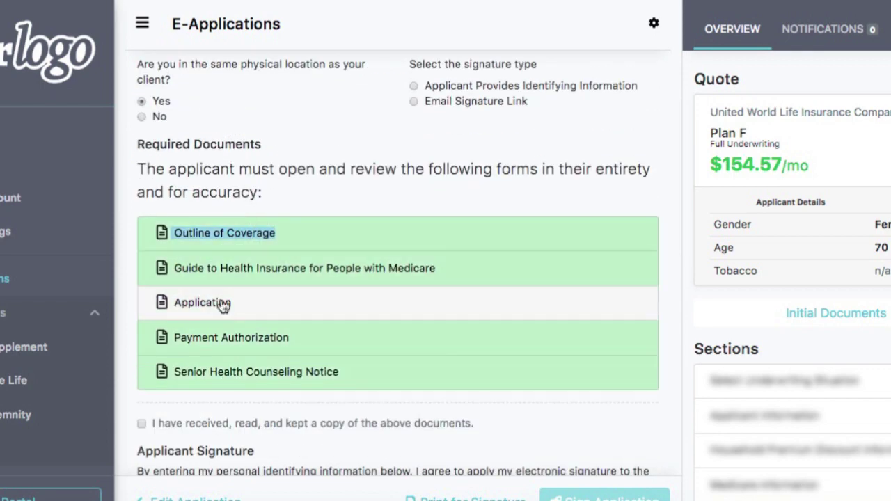
pyautogui.scroll(1, 338, 182)
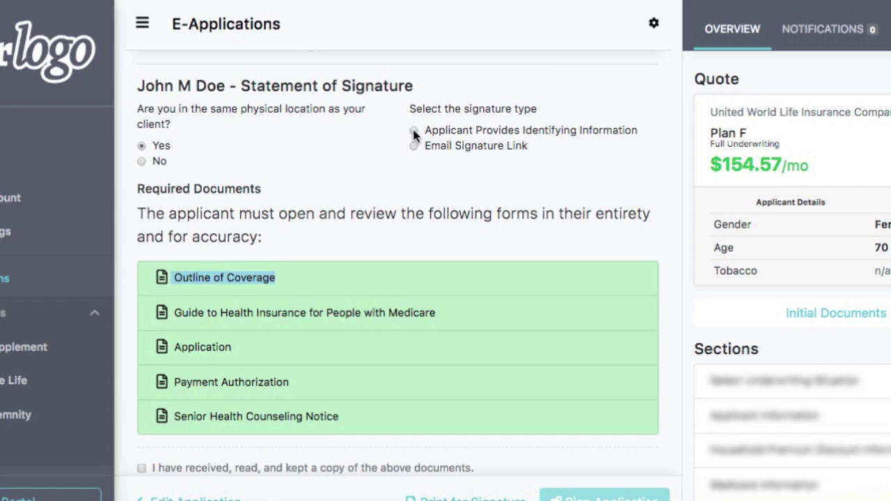
pyautogui.click(414, 131)
# Acknowledge receiving and reading the required documents, and enter the applicant's mother's maiden name and last four SSN digits
pyautogui.scroll(-4, 329, 174)
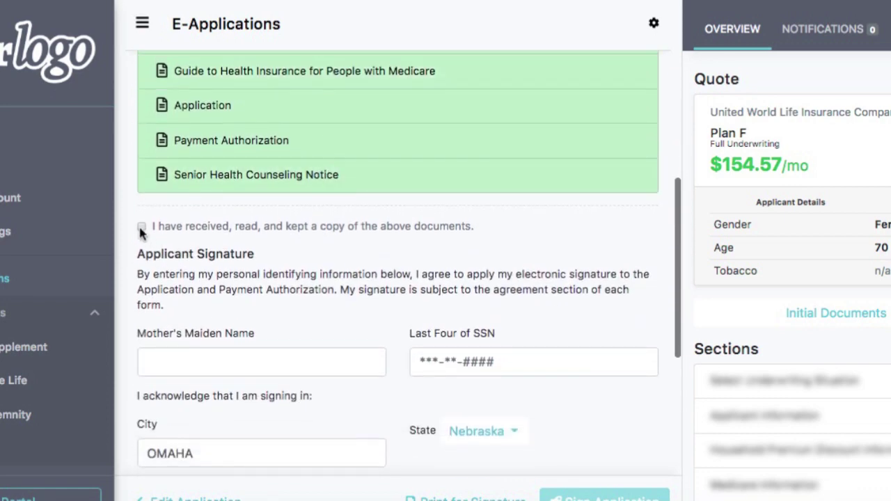
pyautogui.click(141, 227)
pyautogui.scroll(-3, 236, 278)
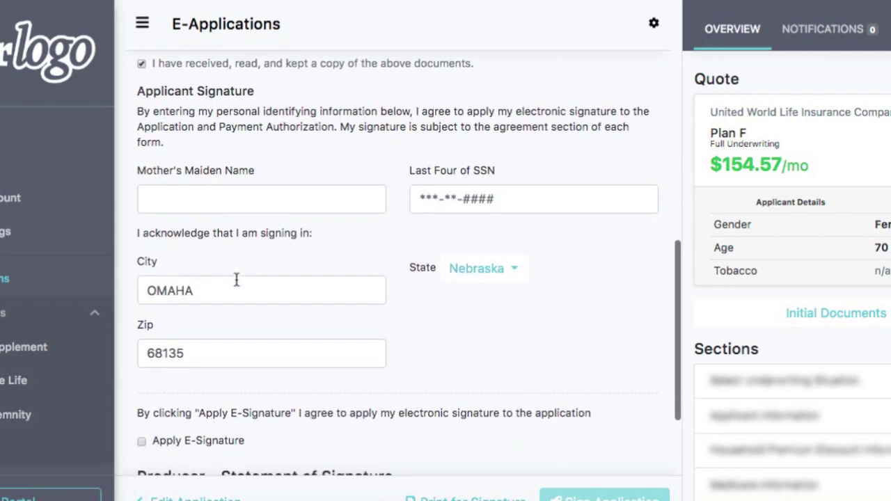
pyautogui.click(236, 200)
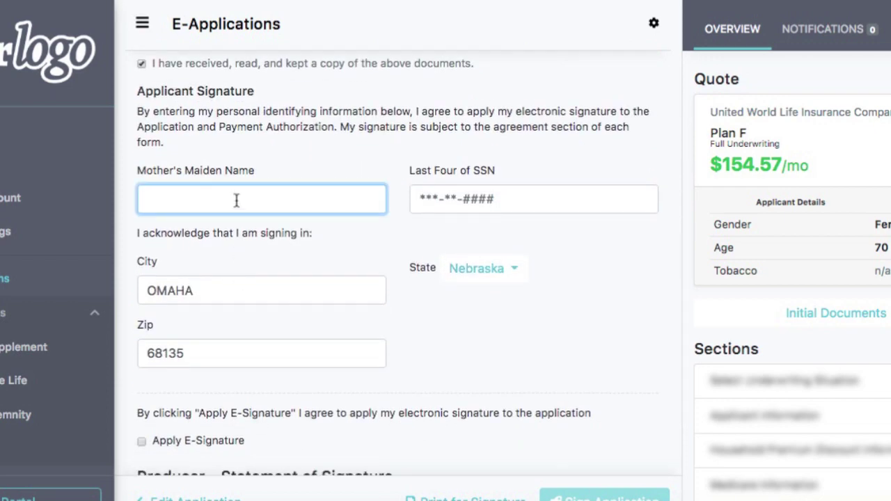
pyautogui.write('Doe')
pyautogui.click(452, 199)
pyautogui.write('1234')
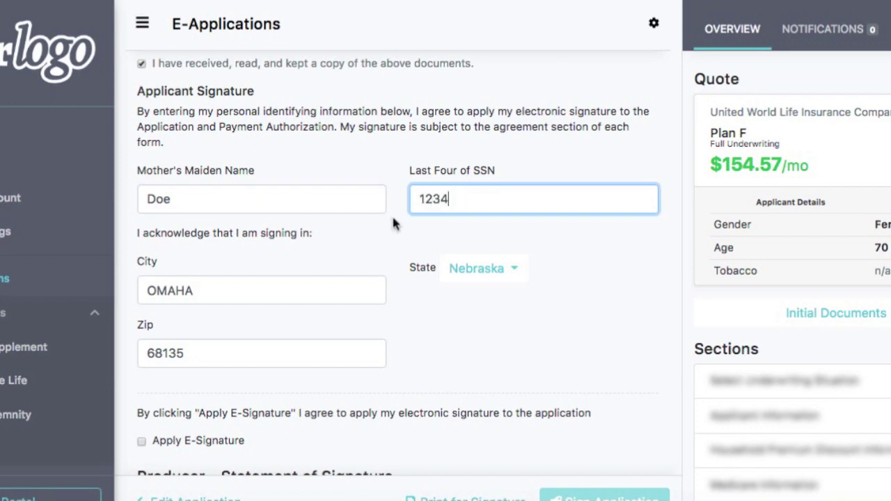
# Apply the applicant's e-signature to the application
pyautogui.scroll(-3, 350, 213)
pyautogui.click(141, 241)
pyautogui.scroll(-2, 263, 428)
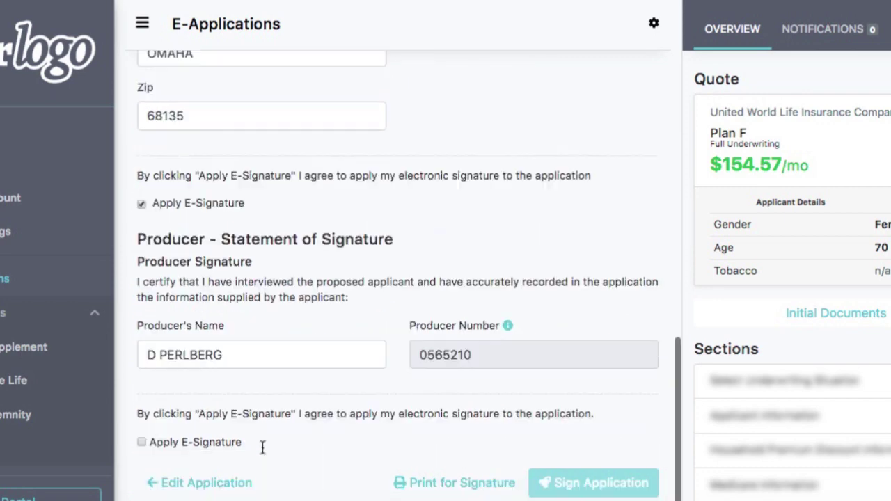
pyautogui.click(260, 443)
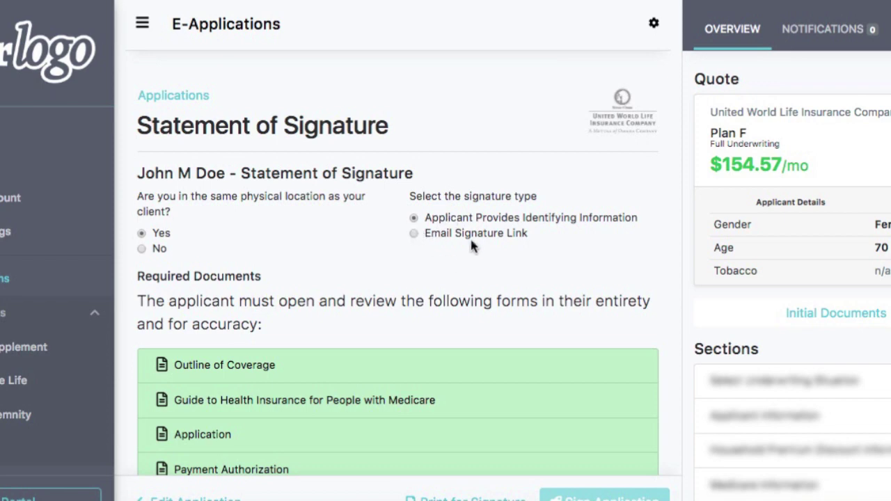
# Switch the signature type to Email Signature Link to view its form, and return it to Applicant Provides Identifying Information
pyautogui.click(415, 234)
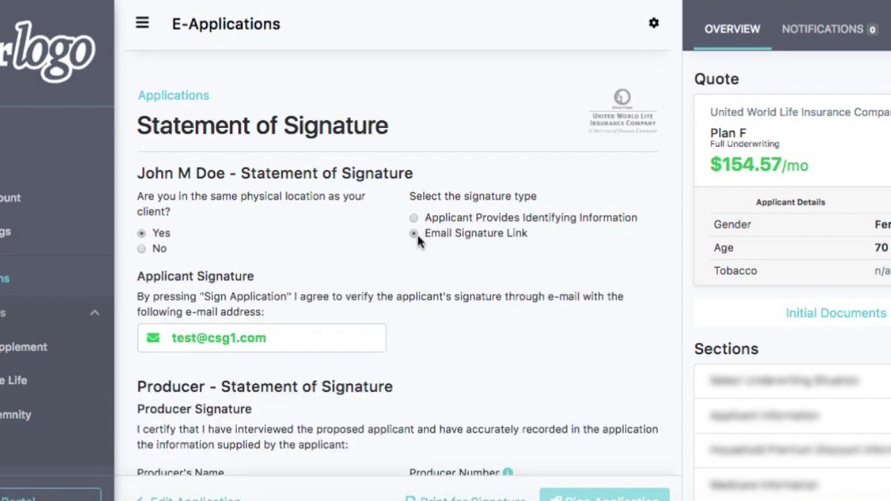
pyautogui.scroll(-5, 332, 327)
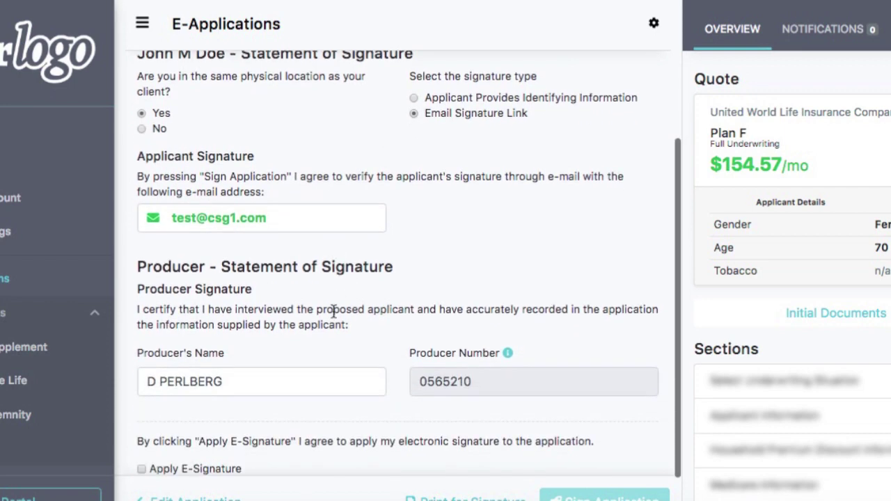
pyautogui.scroll(4, 333, 315)
pyautogui.scroll(1, 332, 317)
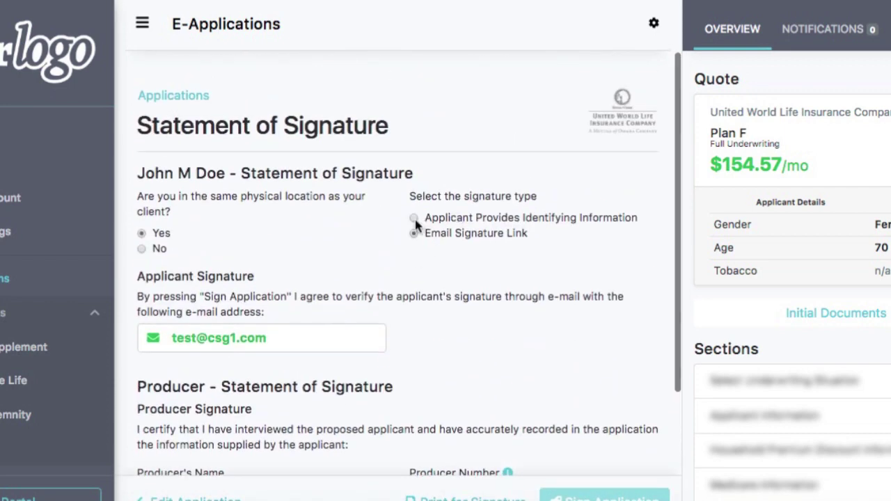
pyautogui.click(414, 218)
pyautogui.scroll(-10, 318, 301)
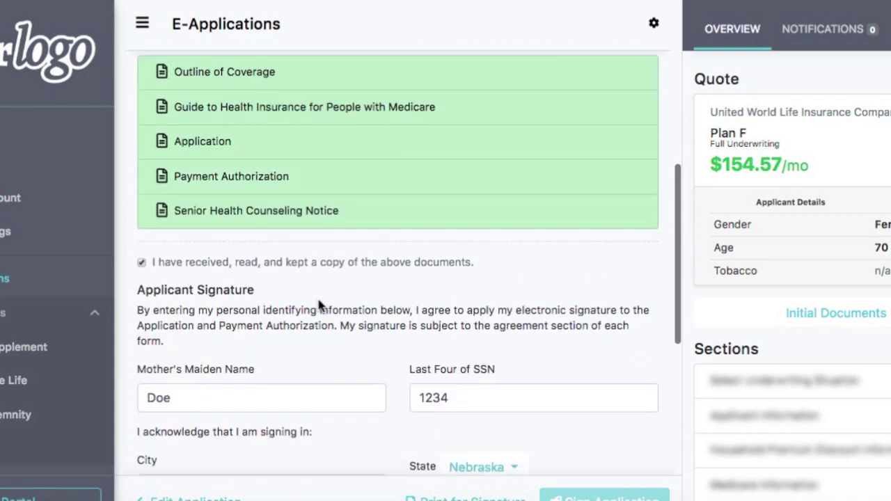
pyautogui.scroll(10, 318, 301)
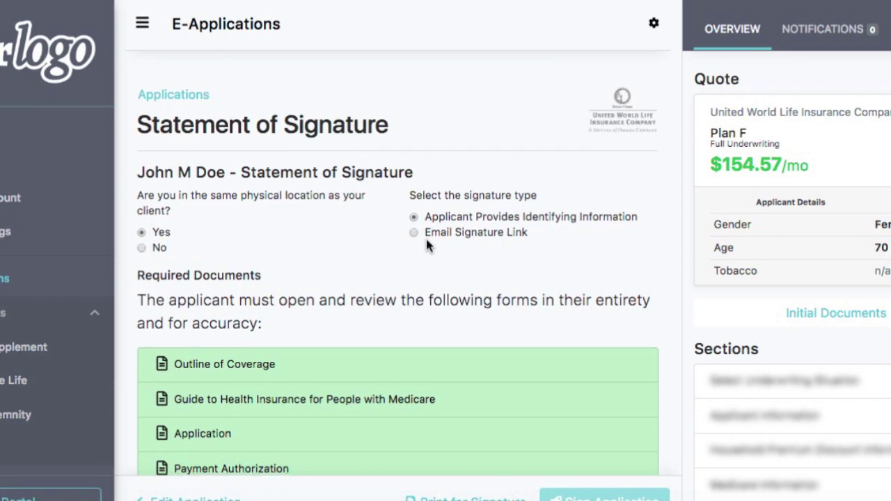
# Apply the producer's e-signature and sign the application
pyautogui.scroll(-15, 427, 239)
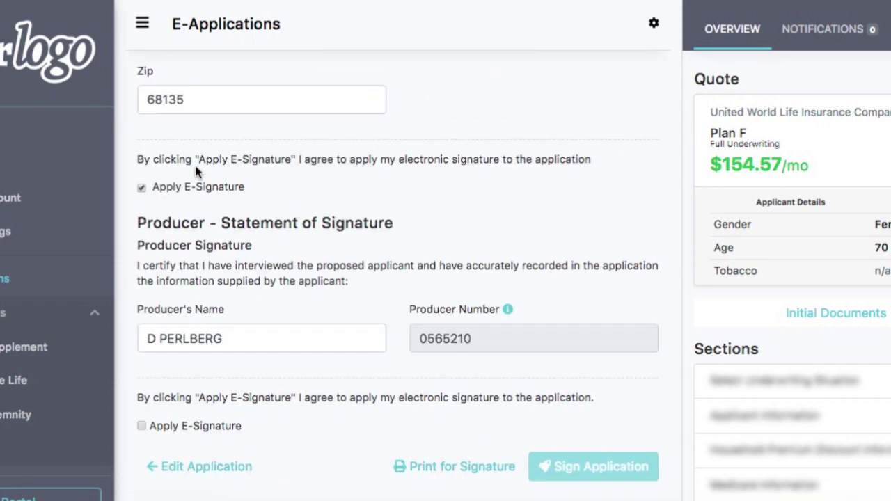
pyautogui.click(142, 425)
pyautogui.click(550, 464)
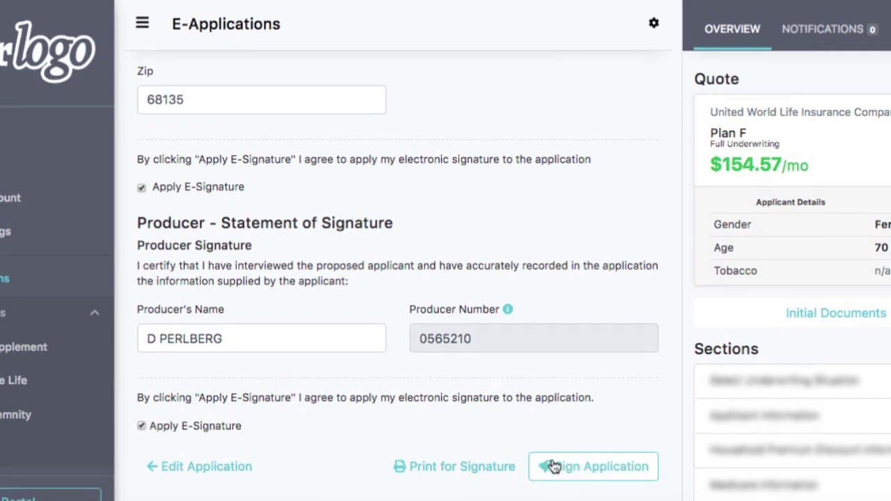